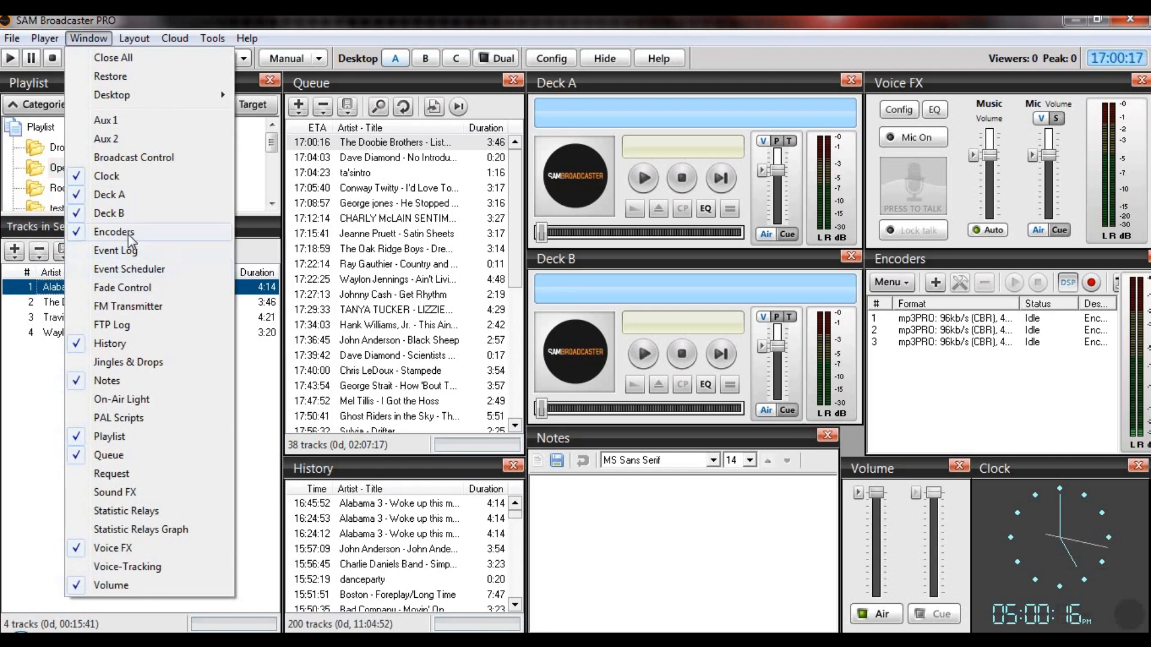
Hide the Encoders window and show it again
{"action": "left_click", "coordinate": [128, 233]}
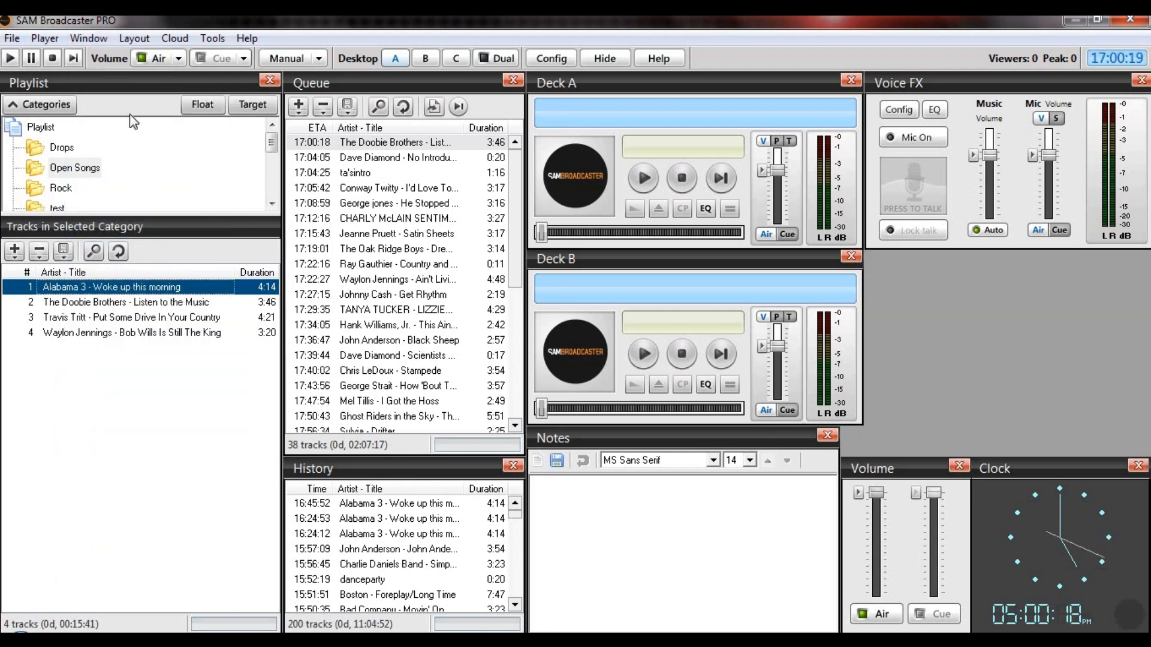
{"action": "left_click", "coordinate": [90, 39]}
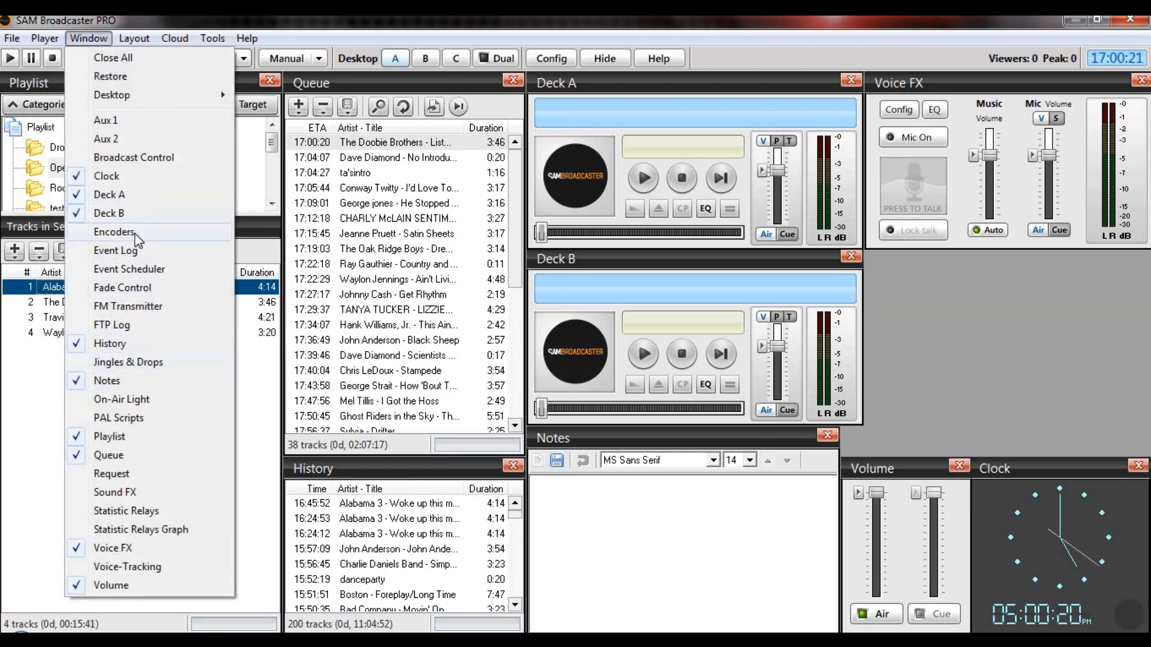
{"action": "left_click", "coordinate": [120, 232]}
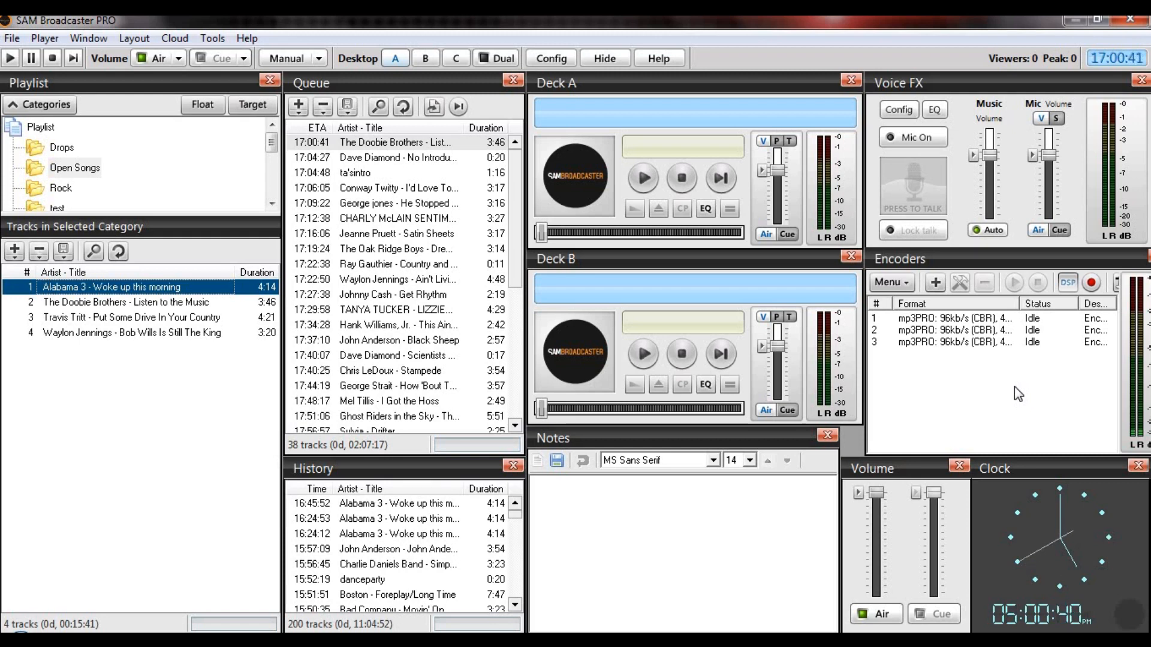
Add a new encoder that uses the mp3PRO plugin
{"action": "left_click", "coordinate": [935, 285]}
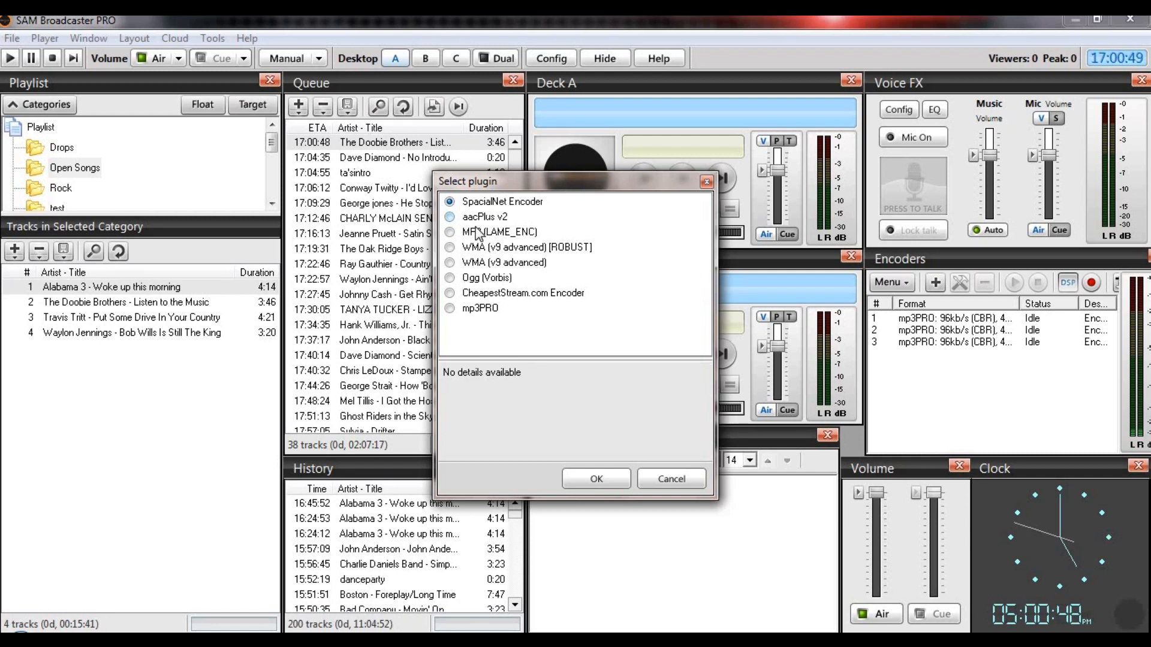
{"action": "left_click", "coordinate": [449, 309]}
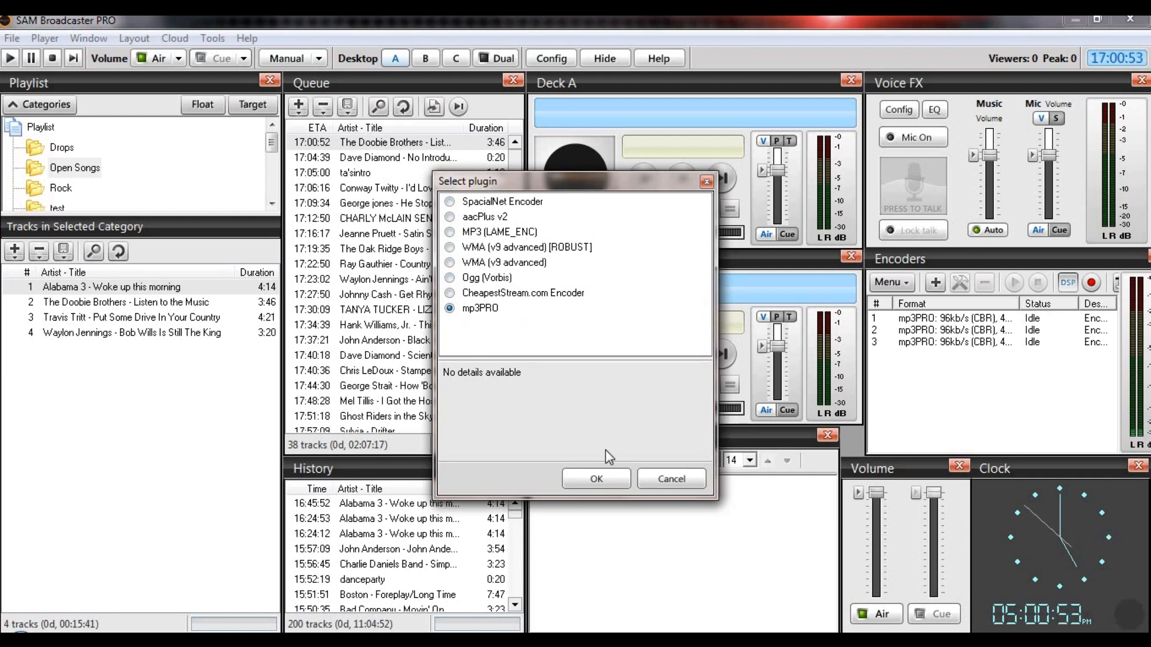
{"action": "left_click", "coordinate": [455, 293]}
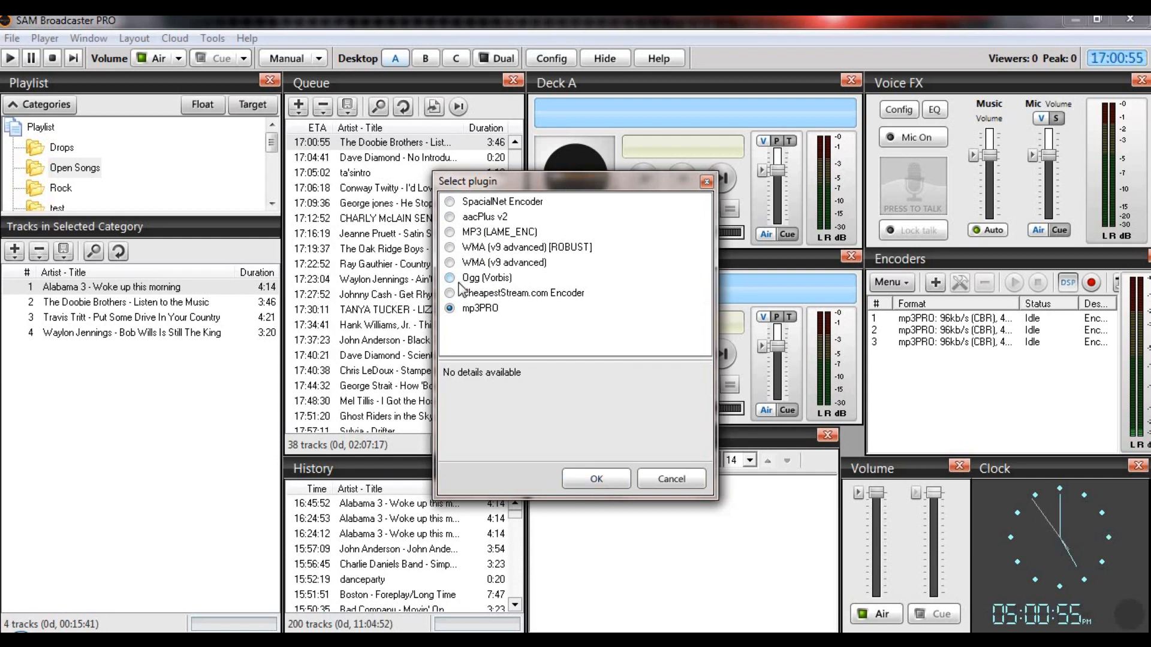
{"action": "left_click", "coordinate": [449, 247]}
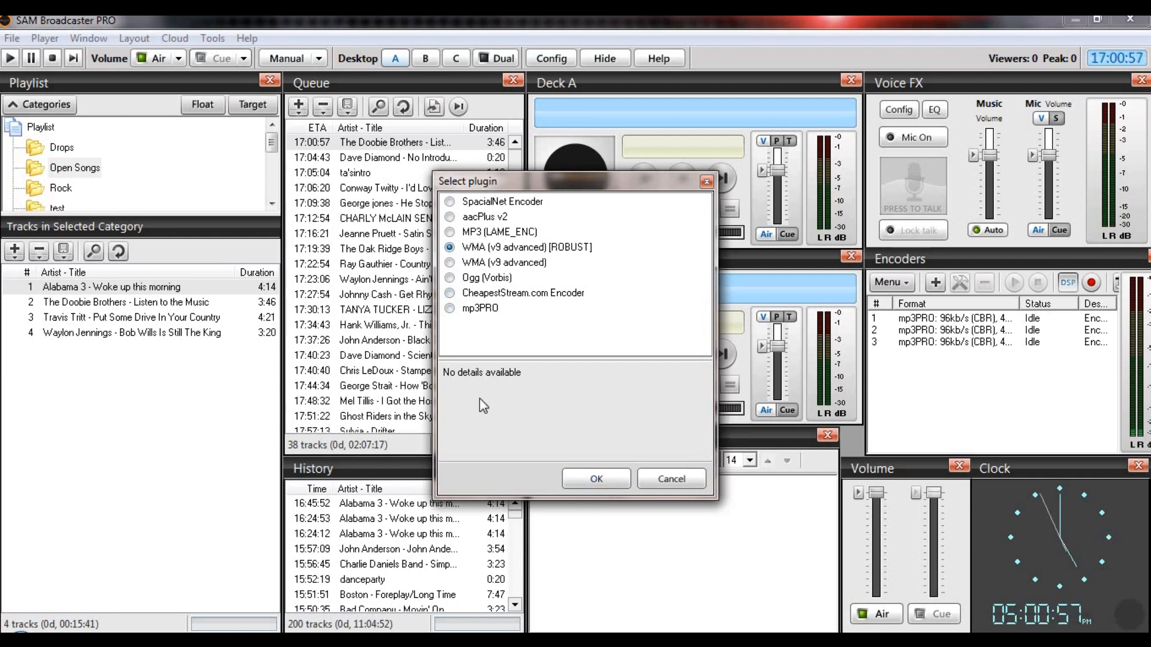
{"action": "left_click", "coordinate": [450, 308]}
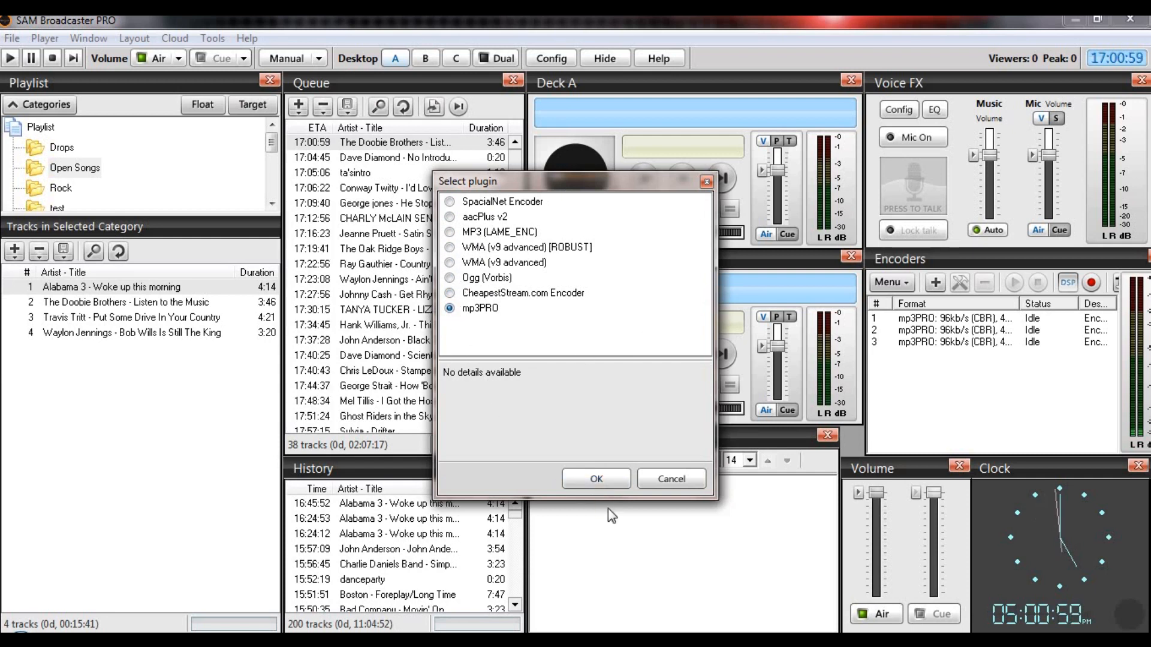
{"action": "left_click", "coordinate": [606, 482]}
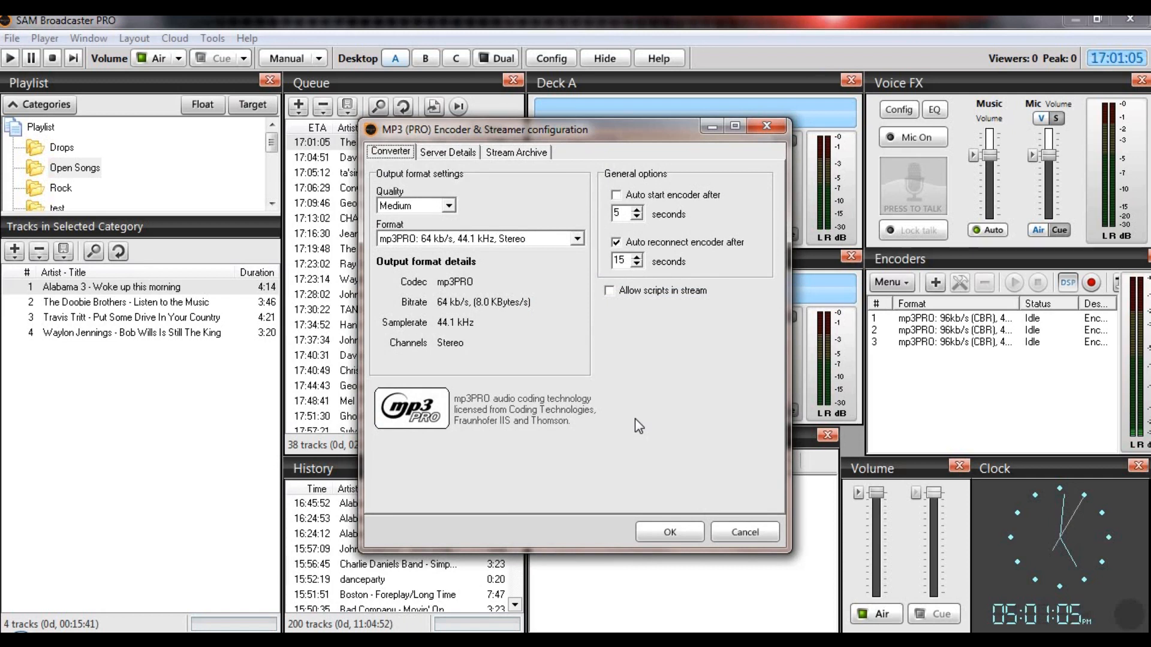
Set the encoder's quality to High Quality and its format to mp3PRO: 96 kb/s, 44.1 kHz, Stereo
{"action": "left_click", "coordinate": [449, 205]}
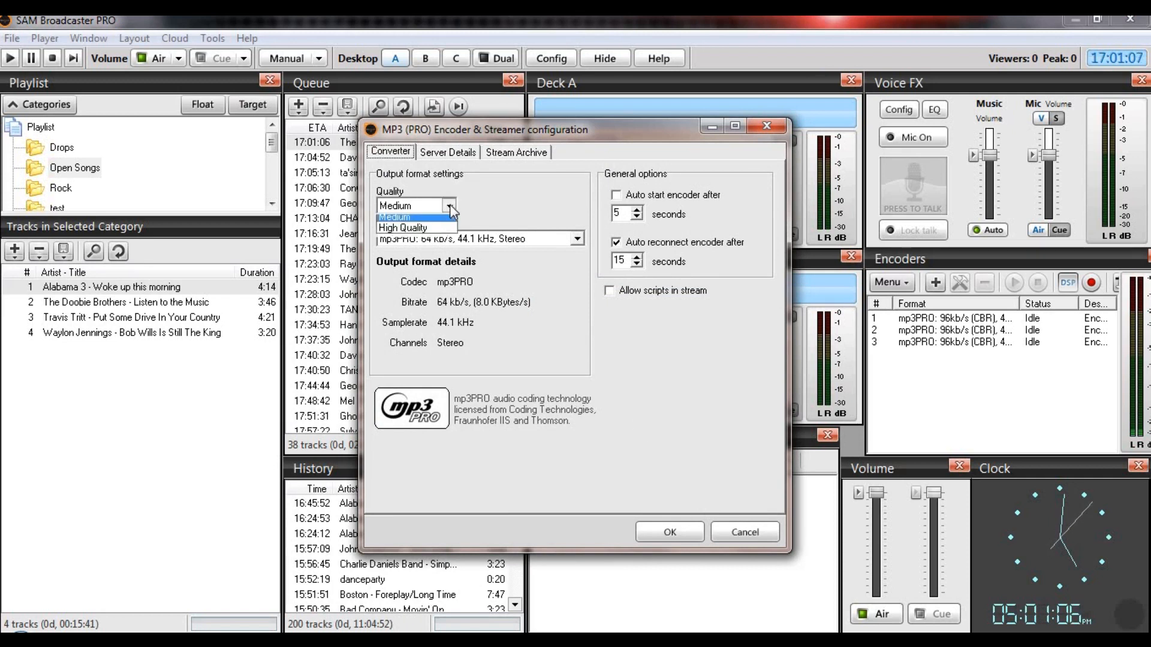
{"action": "left_click", "coordinate": [414, 252]}
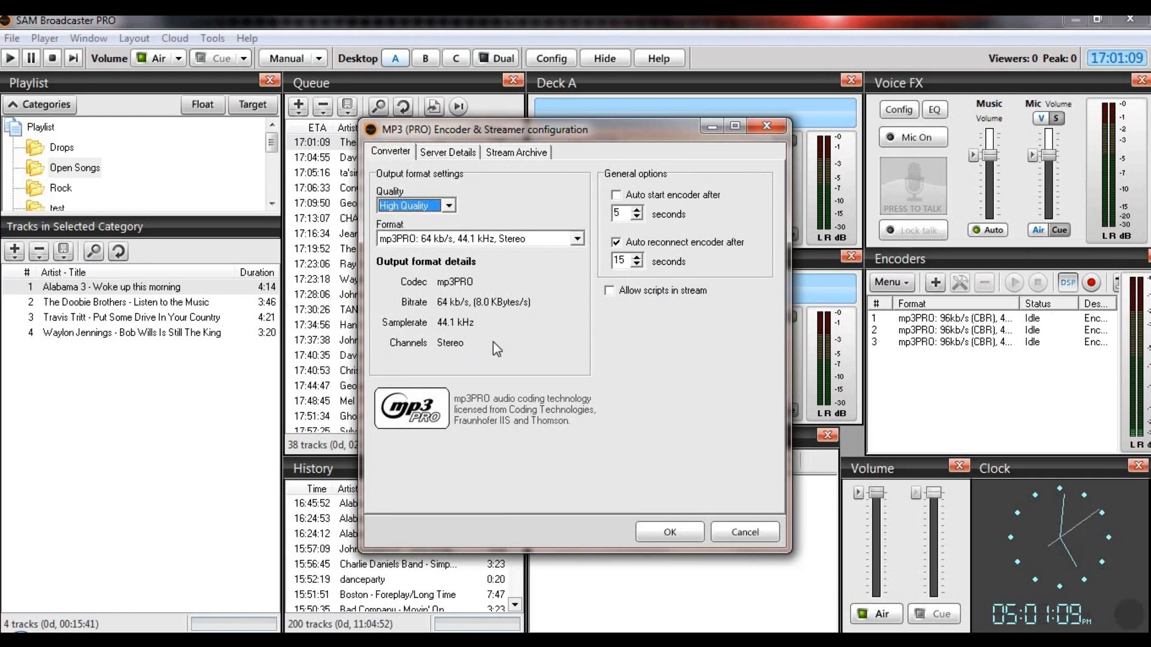
{"action": "left_click", "coordinate": [579, 242]}
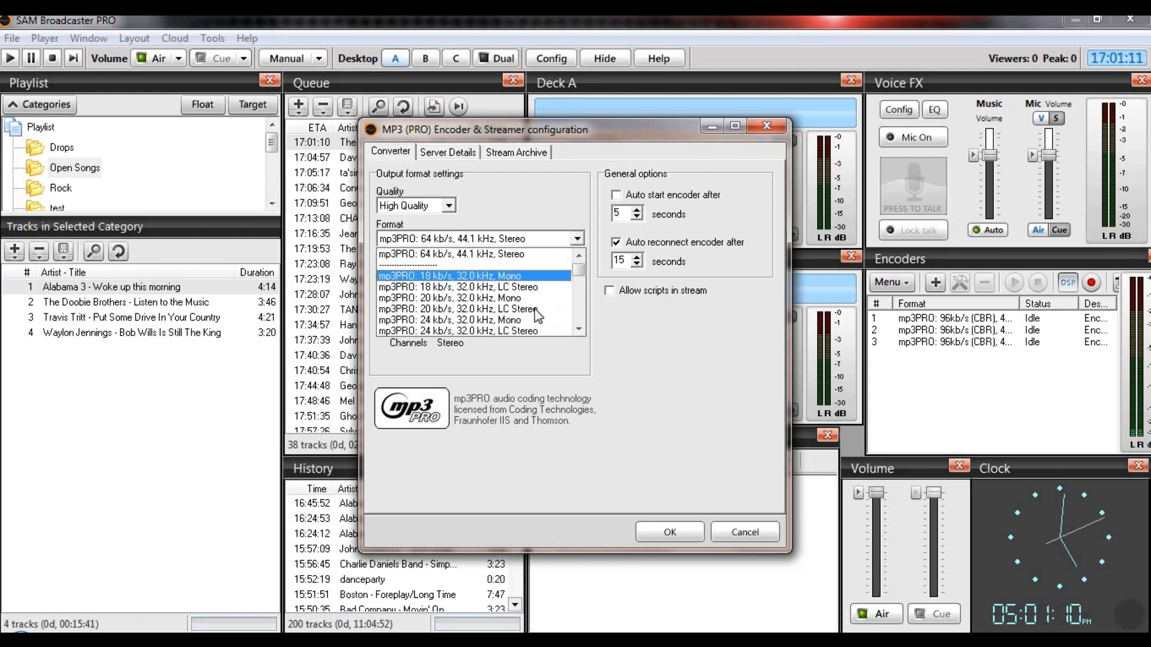
{"action": "left_click_drag", "start_coordinate": [580, 272], "coordinate": [581, 316]}
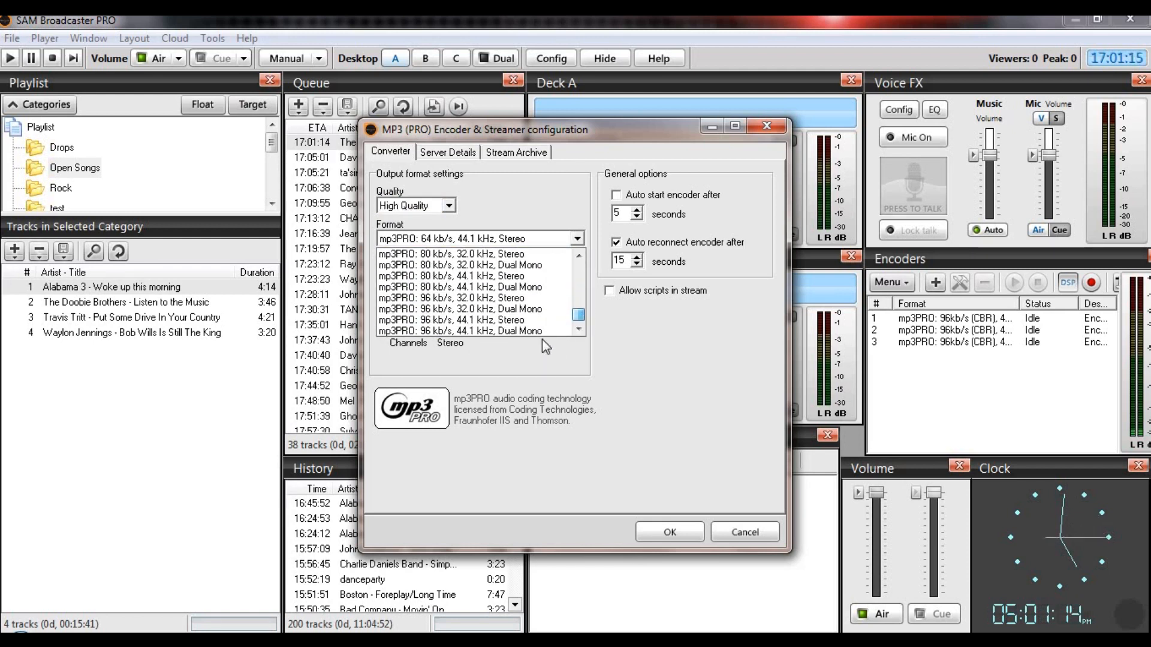
{"action": "left_click", "coordinate": [516, 332]}
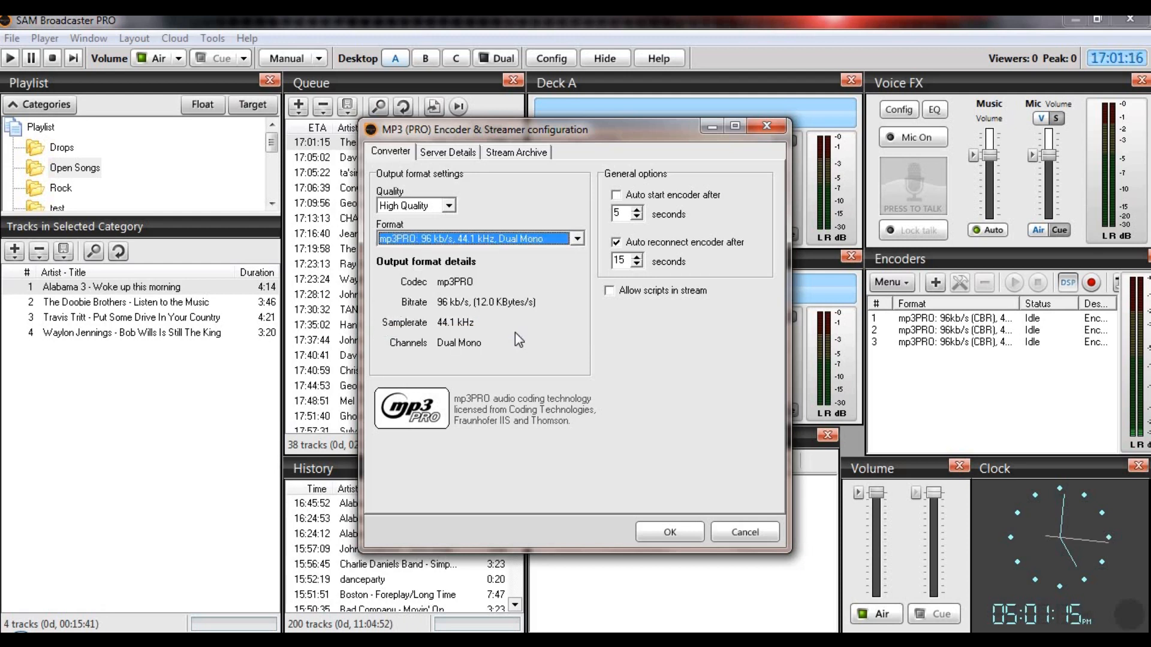
{"action": "left_click", "coordinate": [578, 238]}
{"action": "left_click", "coordinate": [555, 320]}
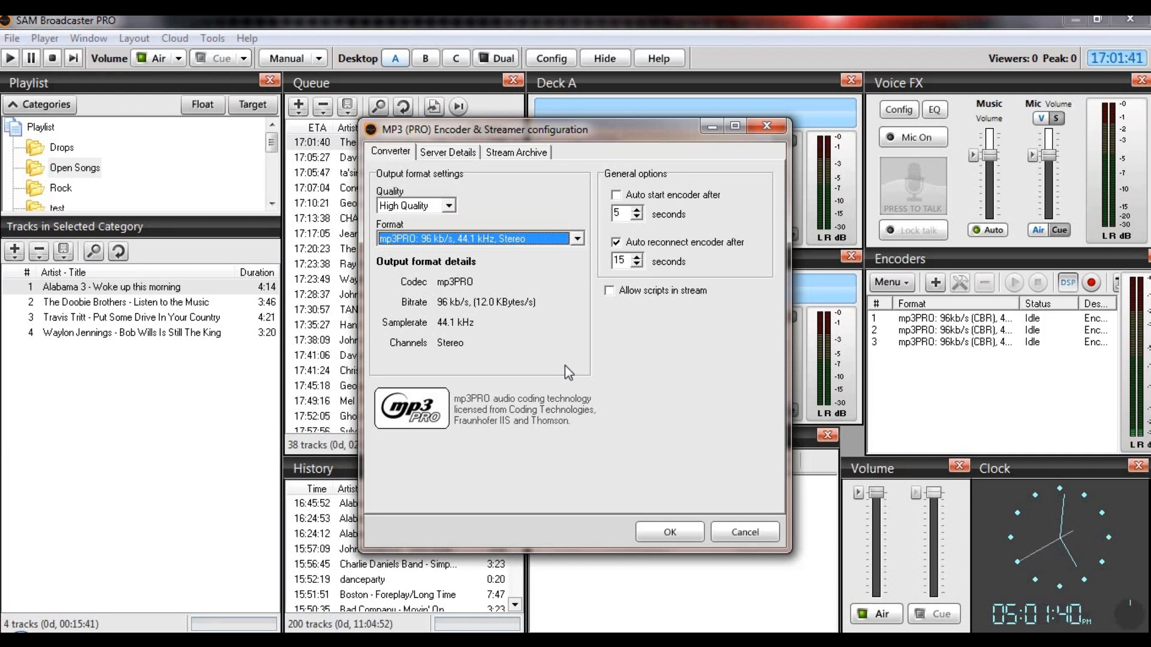
Set the SHOUTcast version to v1 in the encoder's server details
{"action": "left_click", "coordinate": [458, 152]}
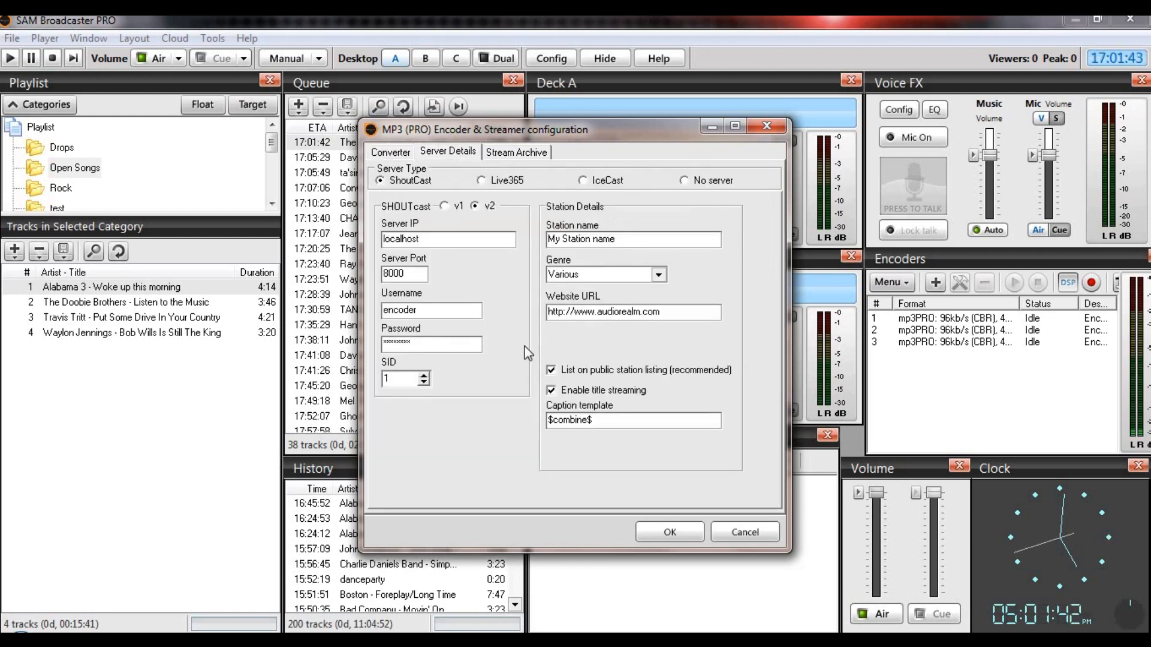
{"action": "left_click", "coordinate": [444, 207]}
{"action": "left_click", "coordinate": [476, 206]}
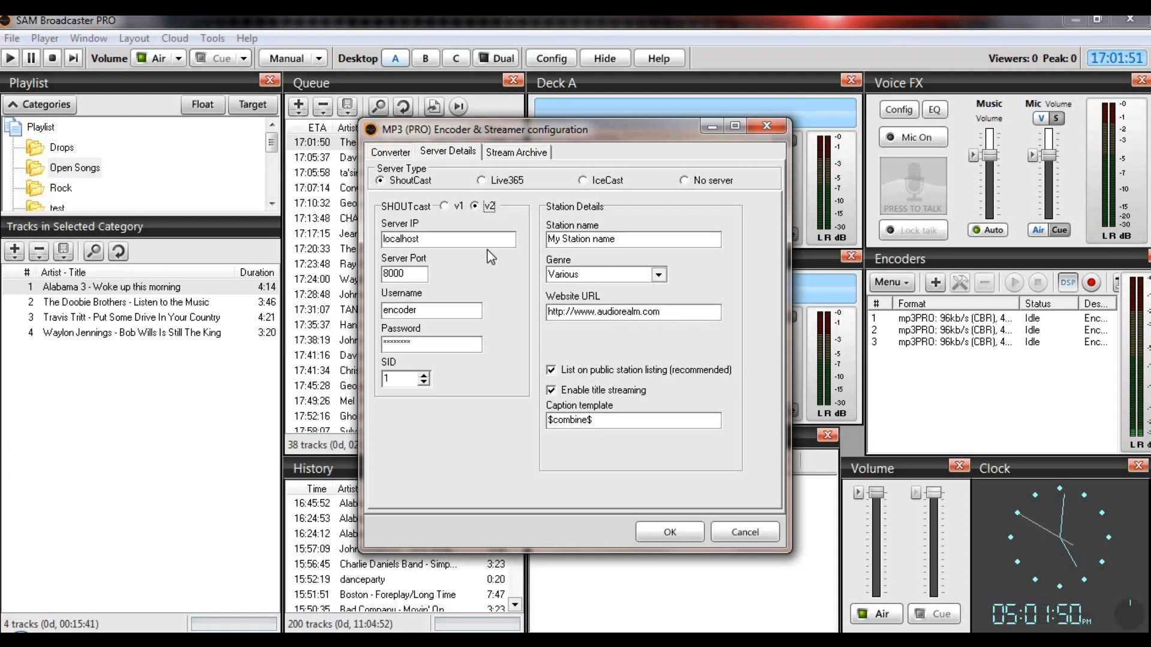
{"action": "left_click", "coordinate": [445, 206]}
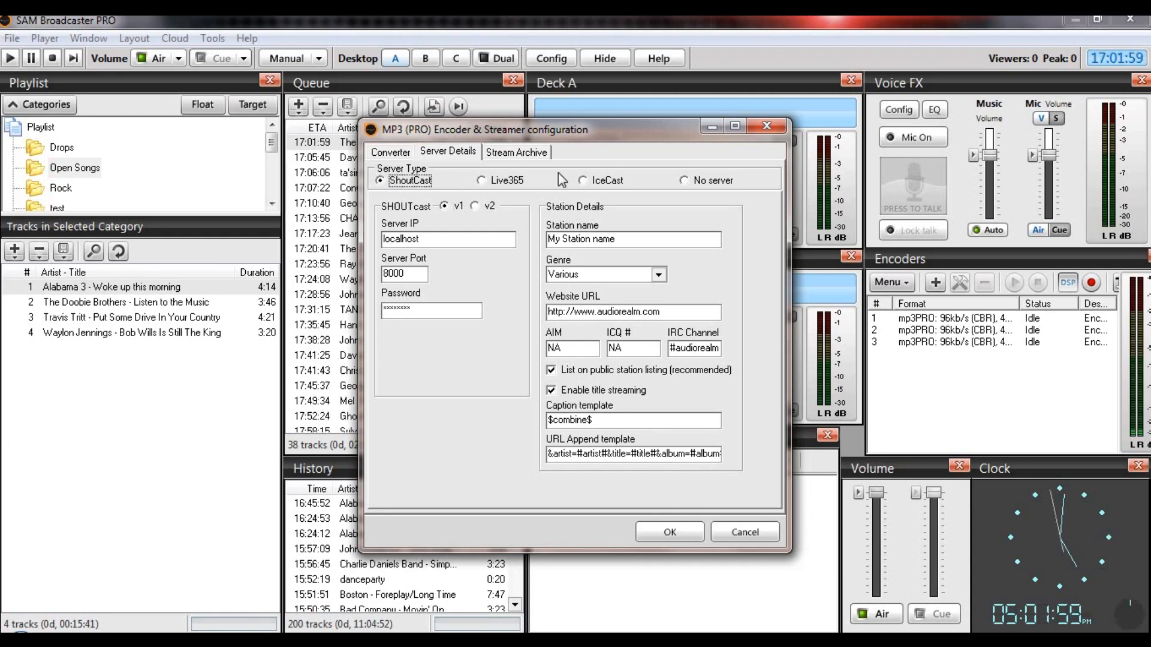
View the settings for the Live365, IceCast and No server types, and return the server type to ShoutCast
{"action": "left_click", "coordinate": [500, 182]}
{"action": "left_click", "coordinate": [585, 182]}
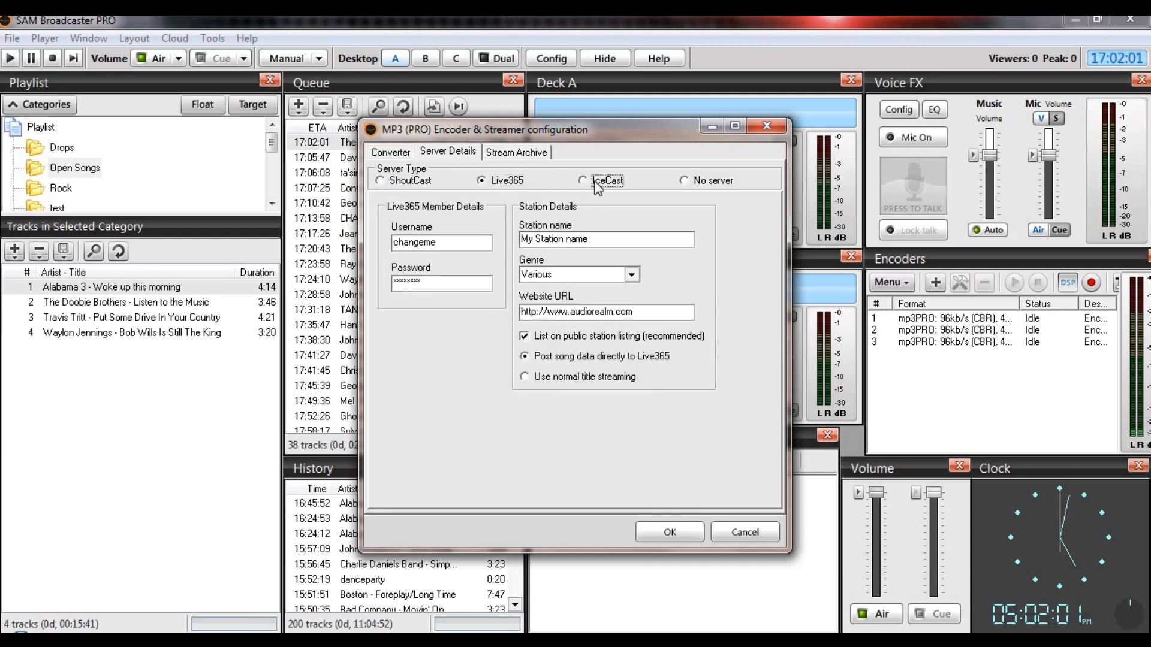
{"action": "left_click", "coordinate": [713, 180]}
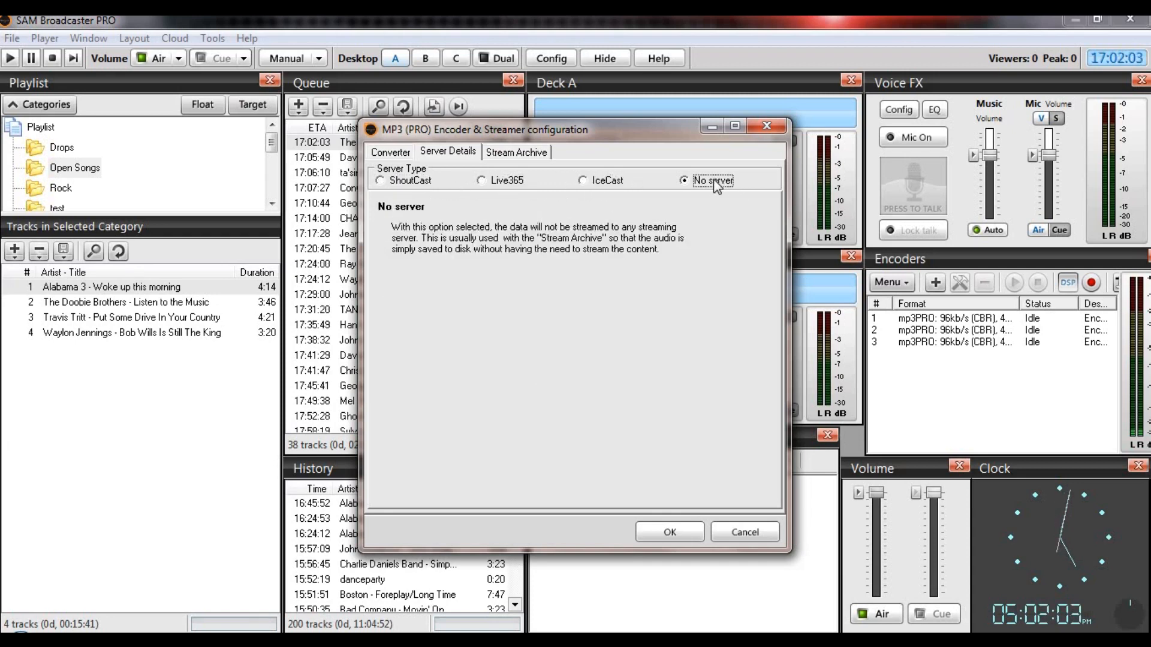
{"action": "left_click", "coordinate": [380, 181]}
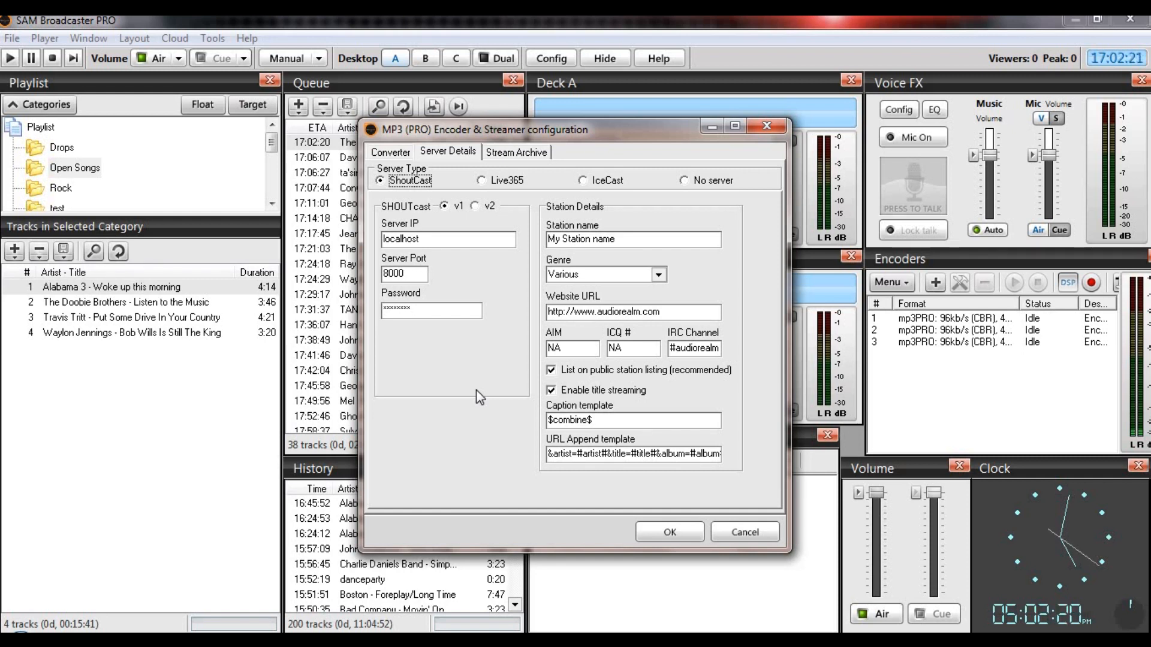
Copy the server IP XXX.XXX.XX.XX from the Notepad setup instructions and use it as the encoder's server IP
{"action": "double_click", "coordinate": [484, 237]}
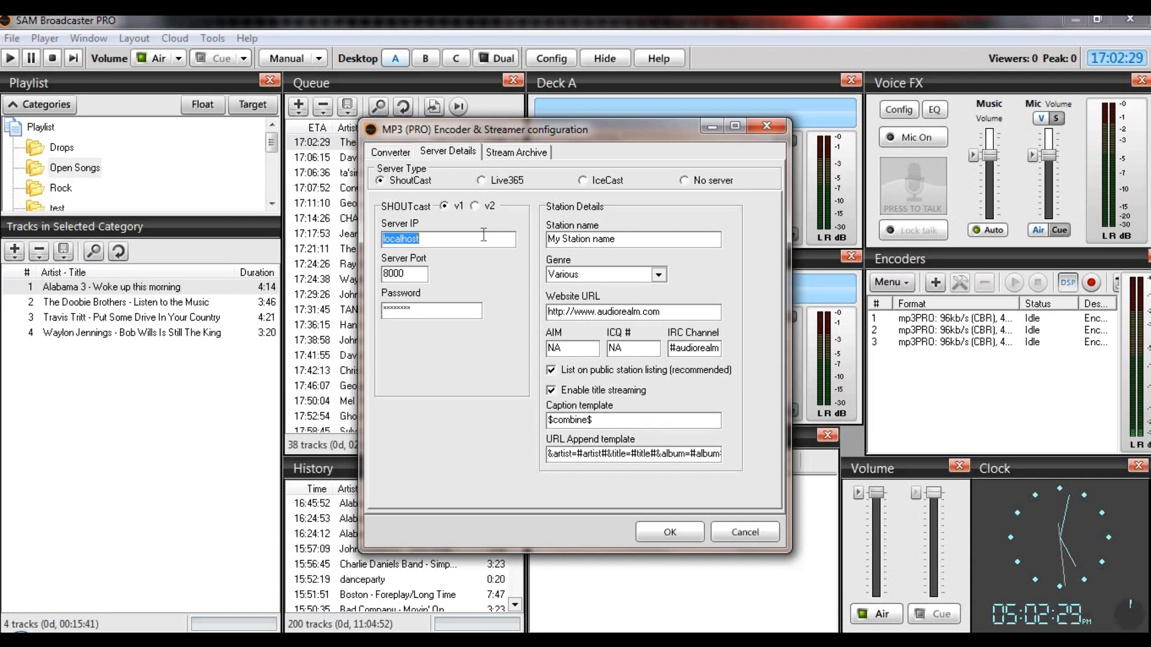
{"action": "type", "text": "XXX.XXX.XX.XX"}
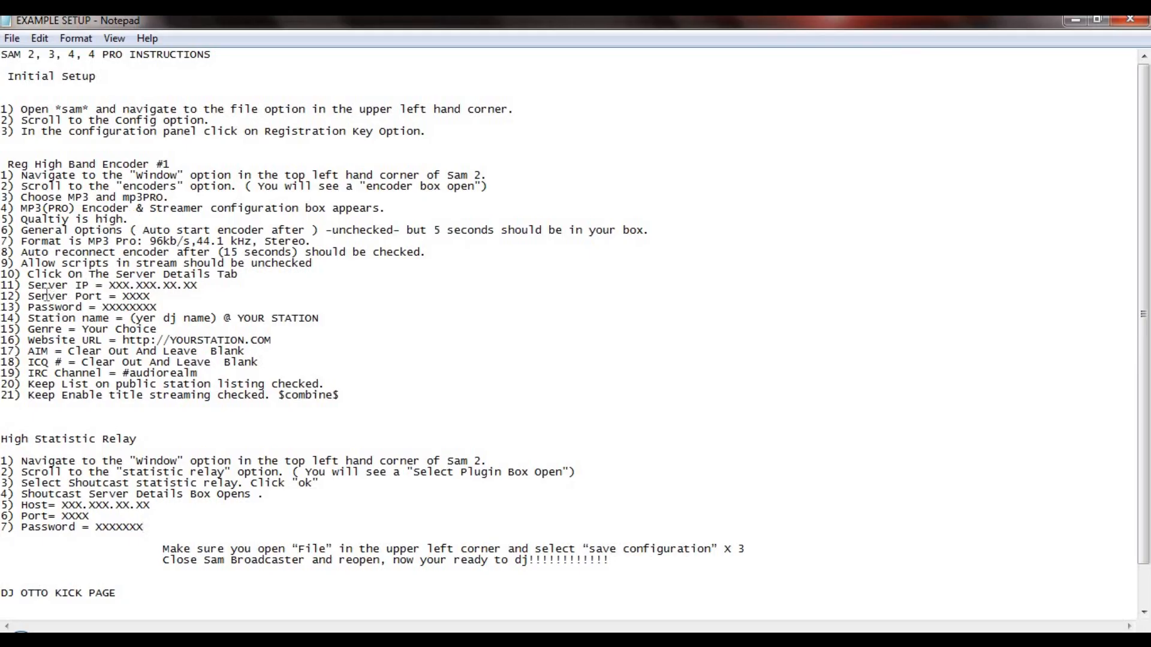
{"action": "left_click_drag", "start_coordinate": [110, 286], "coordinate": [198, 286]}
{"action": "right_click", "coordinate": [189, 288]}
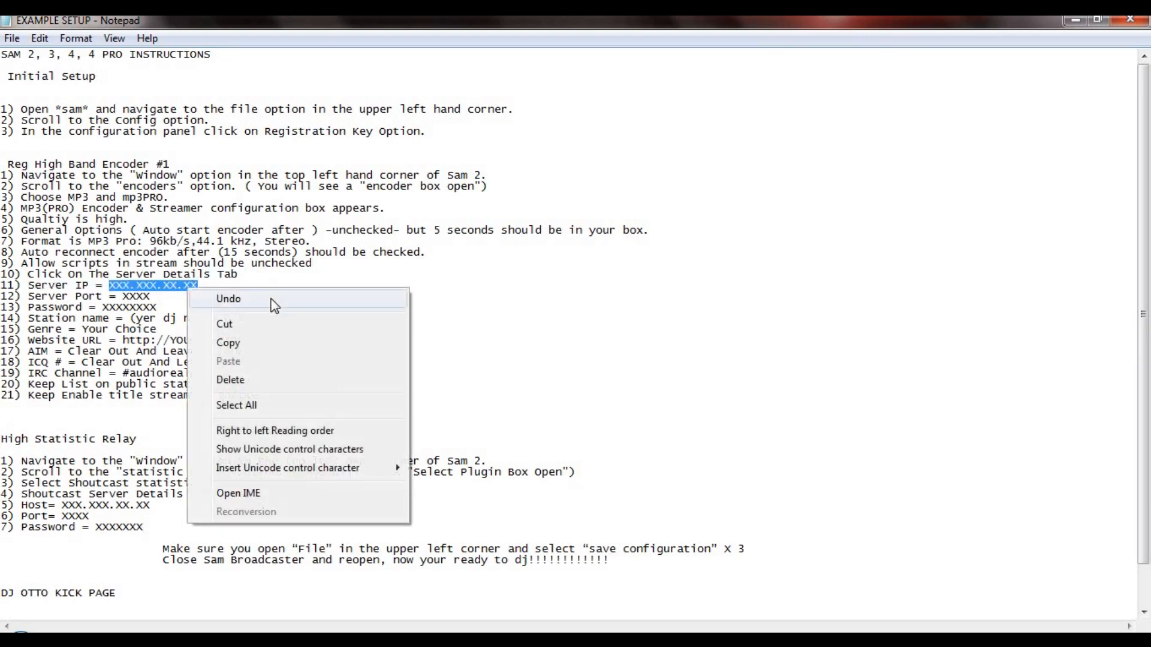
{"action": "left_click", "coordinate": [273, 344]}
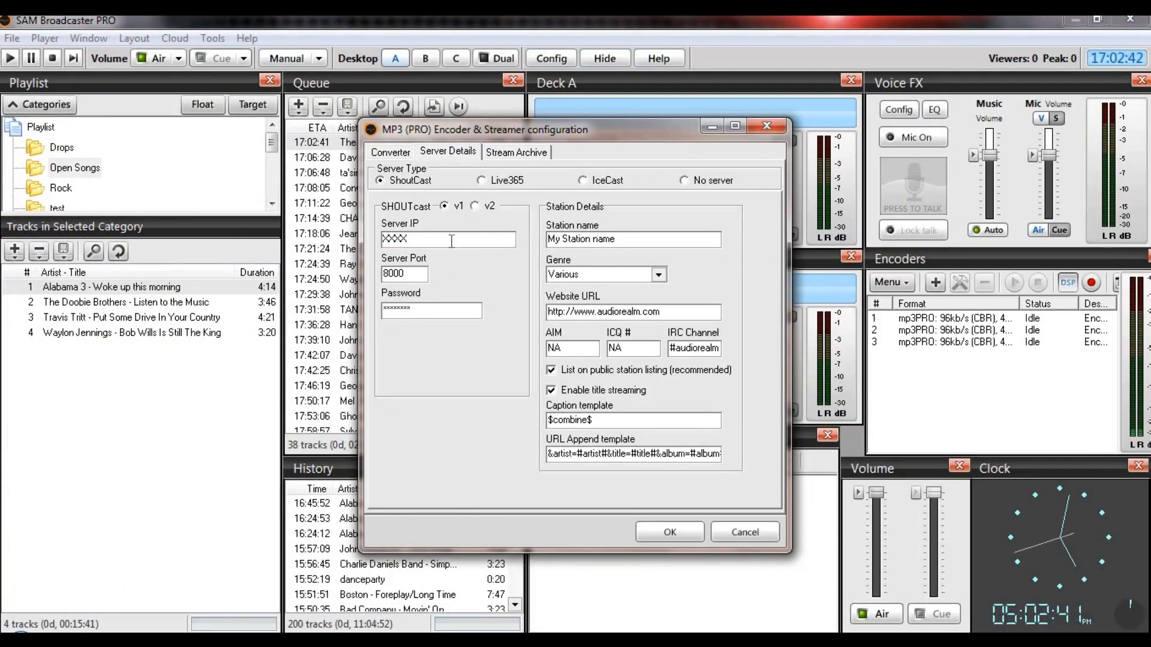
{"action": "double_click", "coordinate": [395, 238]}
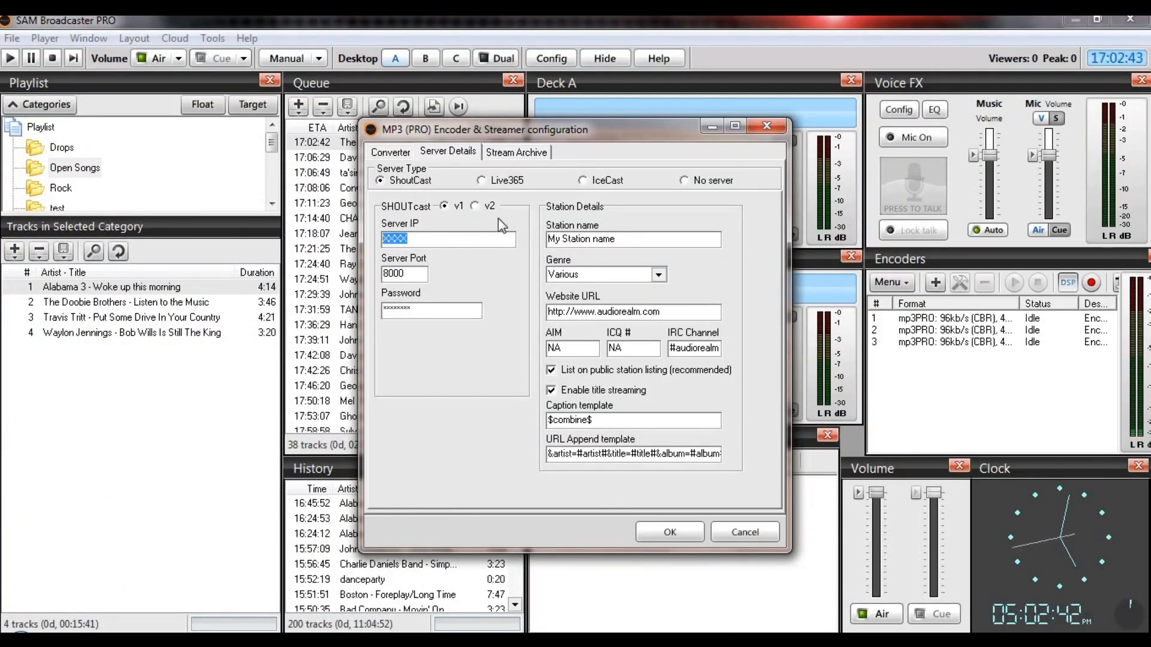
{"action": "right_click", "coordinate": [491, 240]}
{"action": "left_click", "coordinate": [530, 314]}
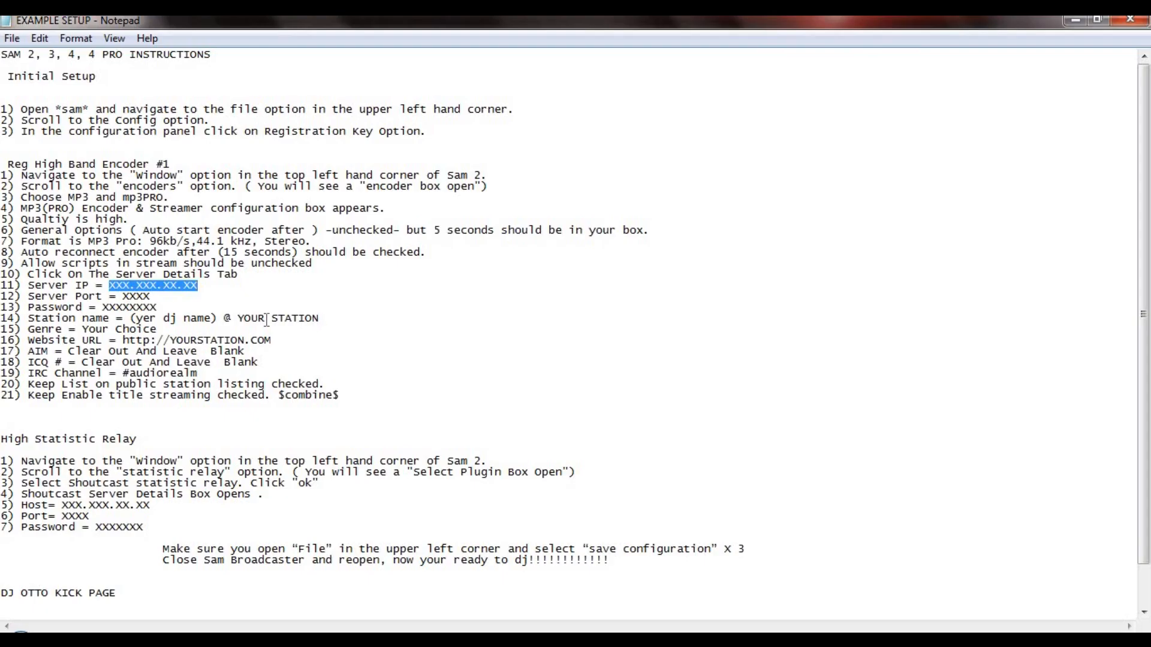
Copy the server port XXXX from the Notepad setup instructions and replace the encoder's server port with it
{"action": "left_click_drag", "start_coordinate": [123, 297], "coordinate": [151, 298]}
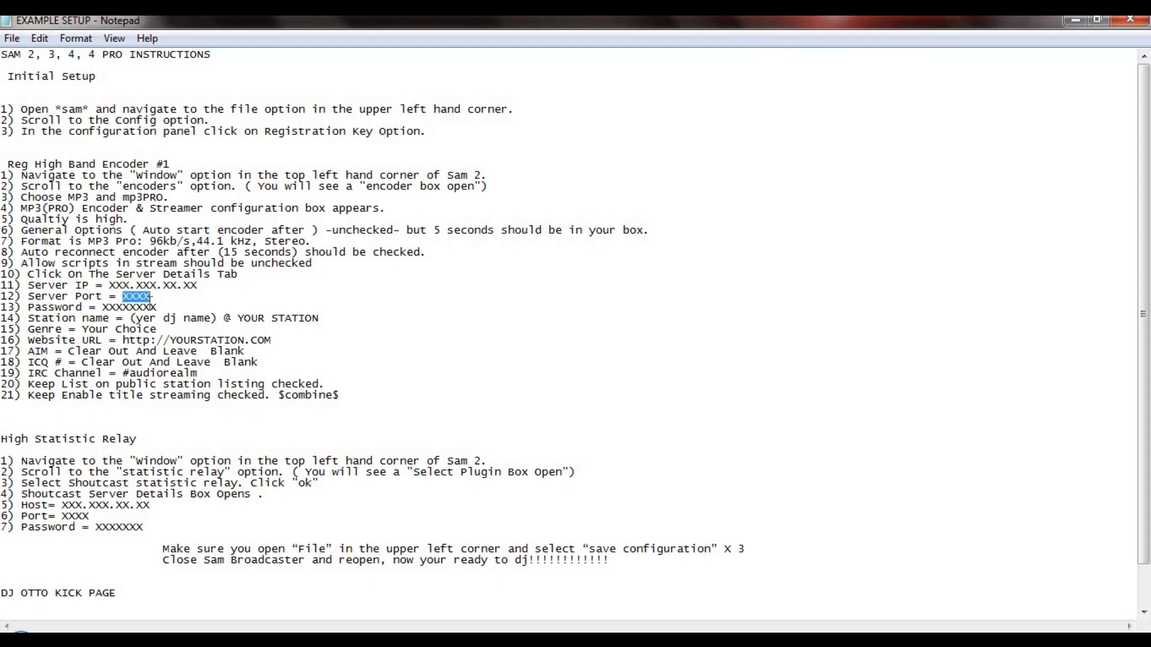
{"action": "right_click", "coordinate": [138, 297]}
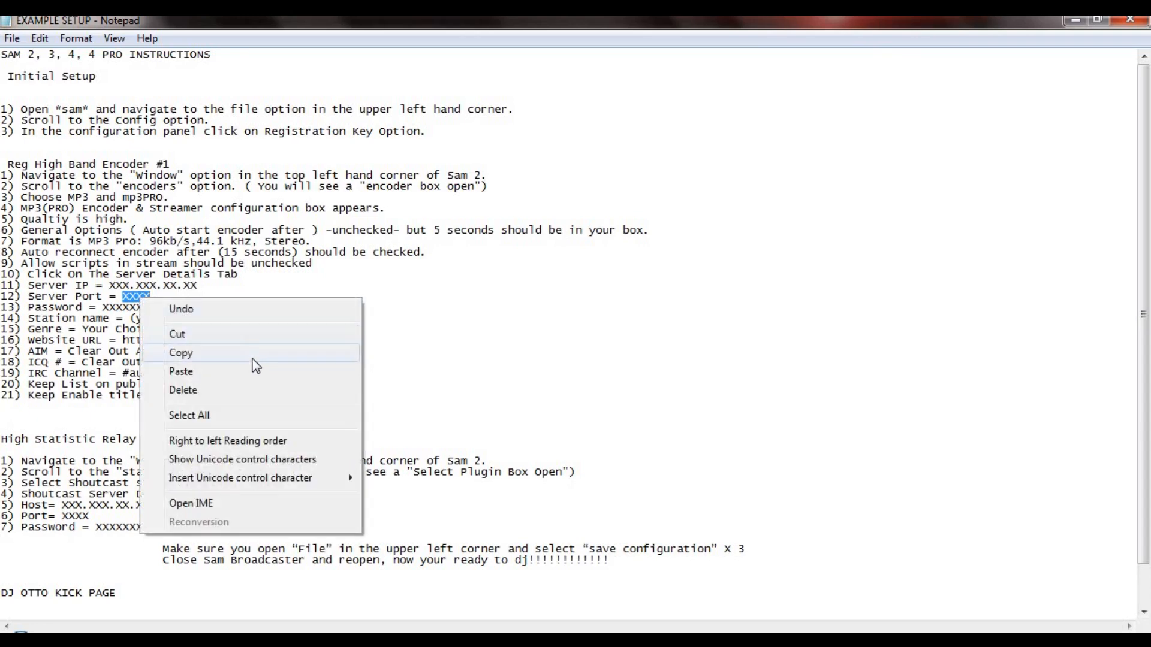
{"action": "left_click", "coordinate": [180, 352]}
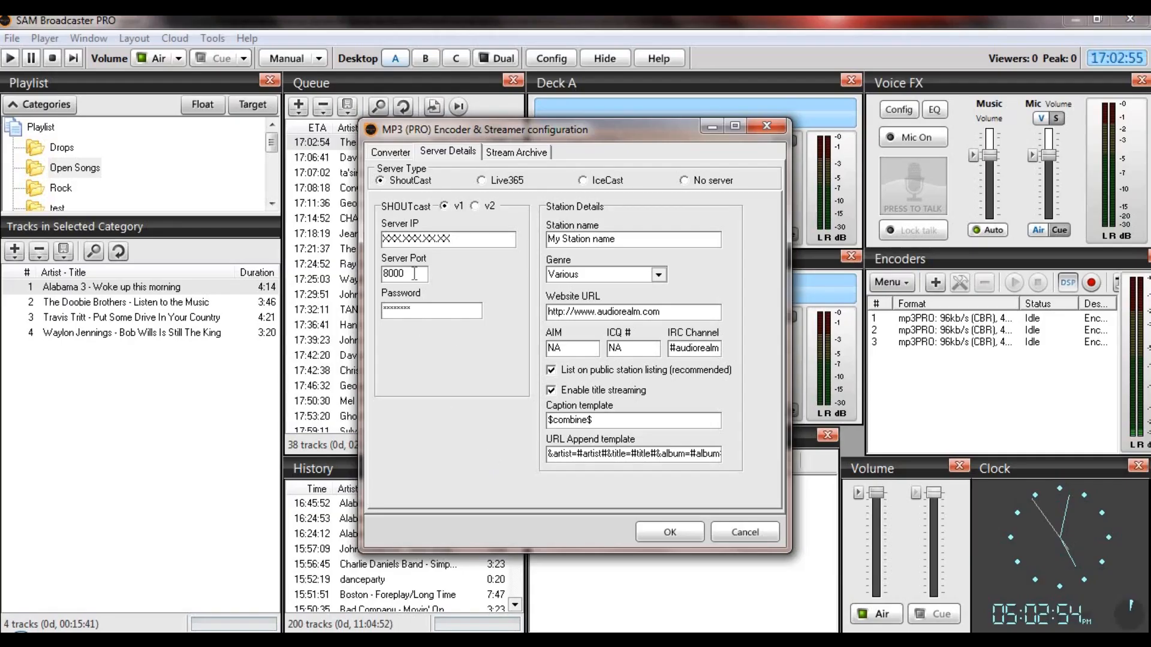
{"action": "double_click", "coordinate": [418, 275]}
{"action": "key", "text": "BackSpace"}
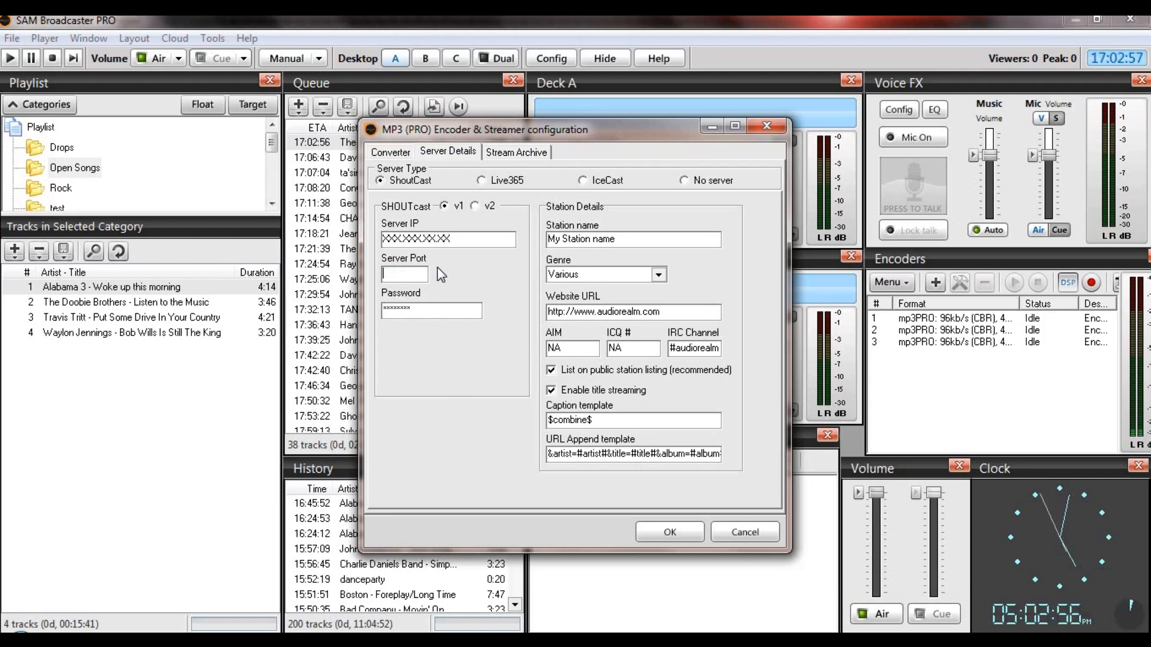
{"action": "right_click", "coordinate": [420, 272]}
{"action": "left_click", "coordinate": [480, 345]}
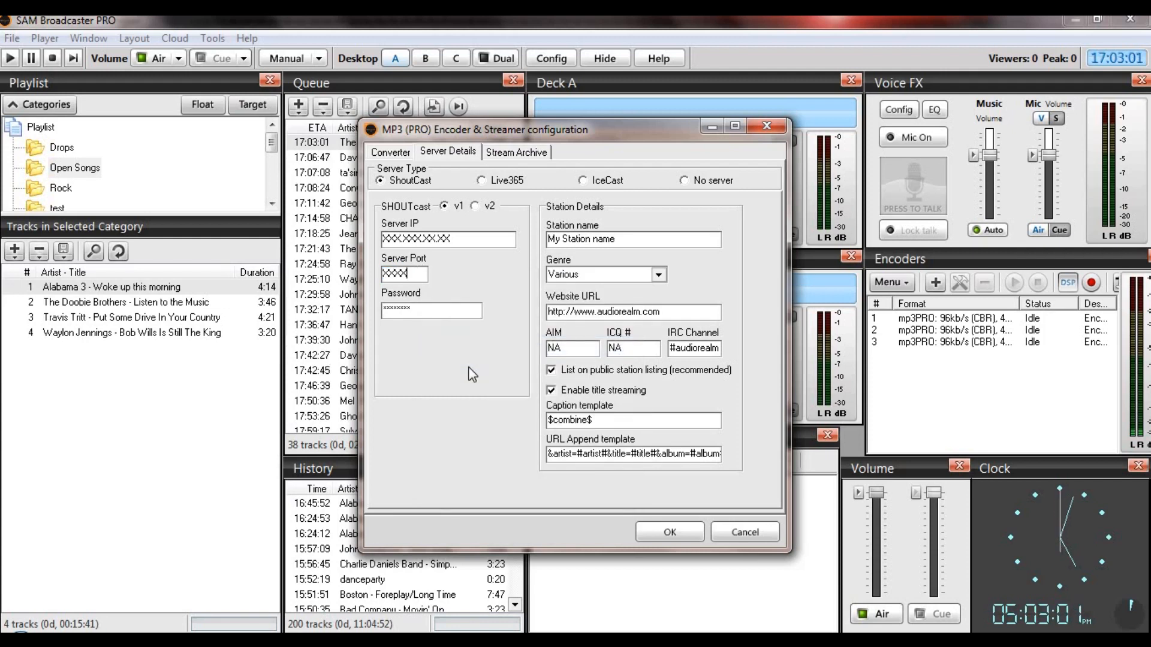
Replace the existing entry in the encoder's Password field with the server password
{"action": "double_click", "coordinate": [473, 312]}
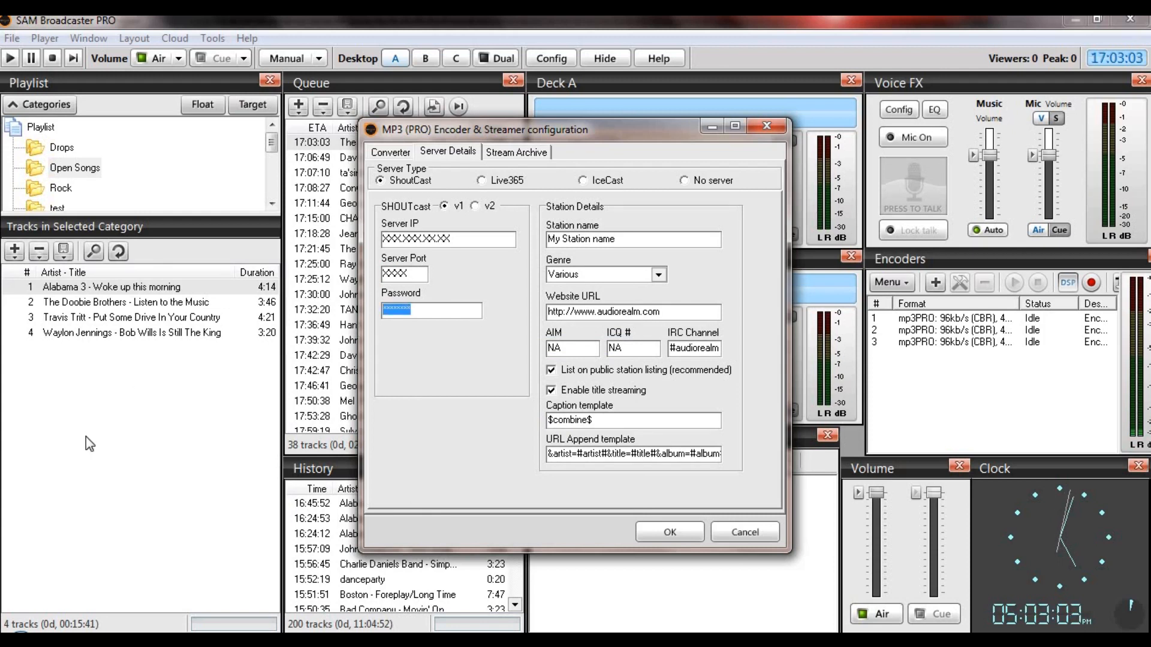
{"action": "type", "text": "********"}
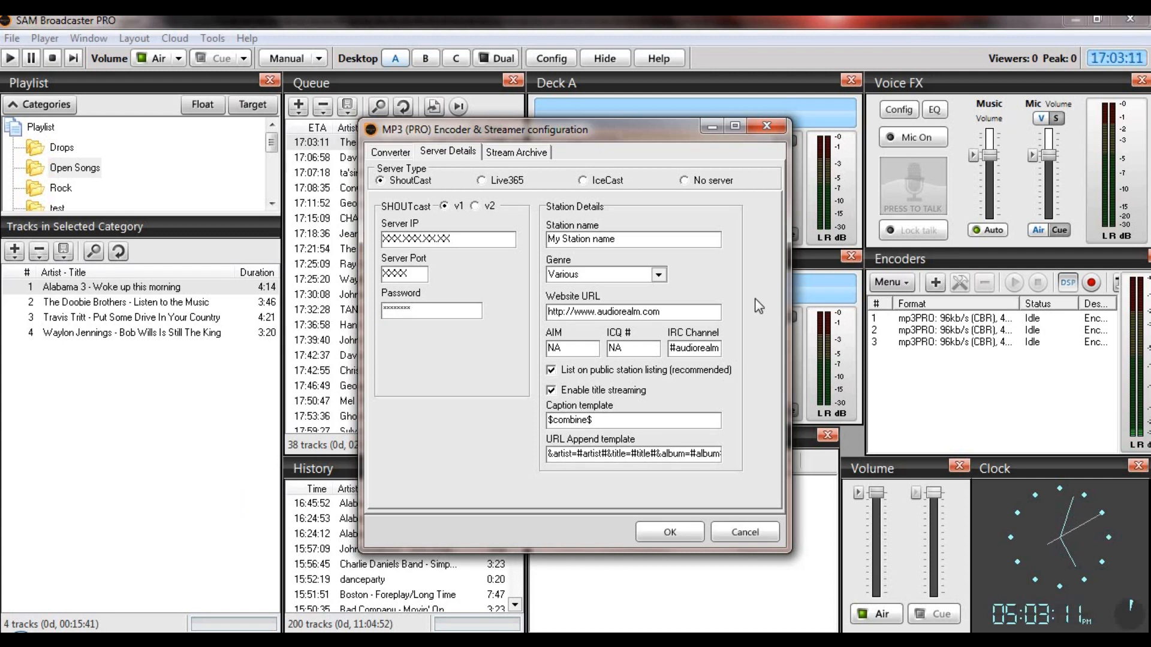
Replace the station name in the encoder's station details with YOUR DJ NAME @ YOUR STATION
{"action": "left_click_drag", "start_coordinate": [668, 243], "coordinate": [547, 240]}
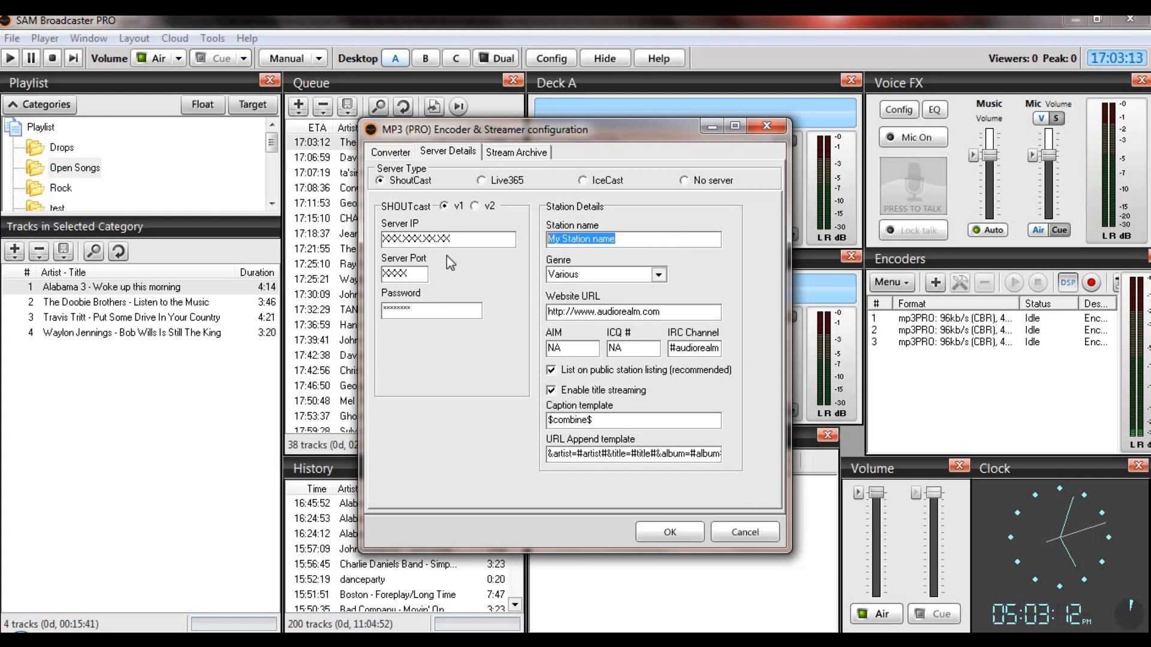
{"action": "type", "text": "YOU"}
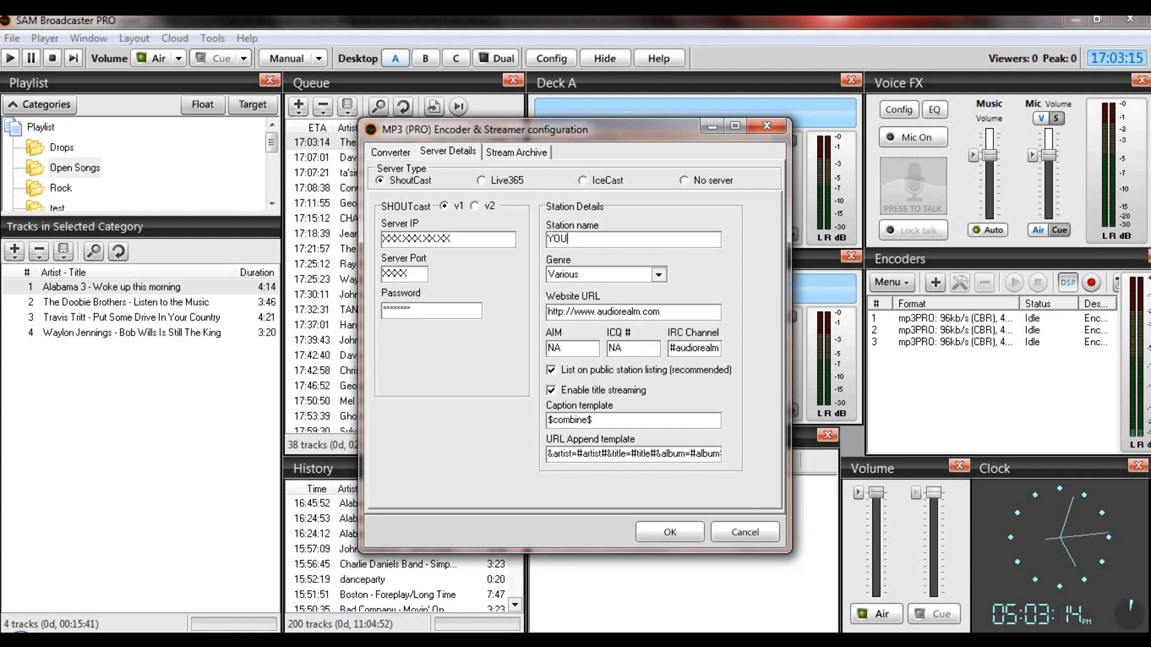
{"action": "type", "text": "R DJ "}
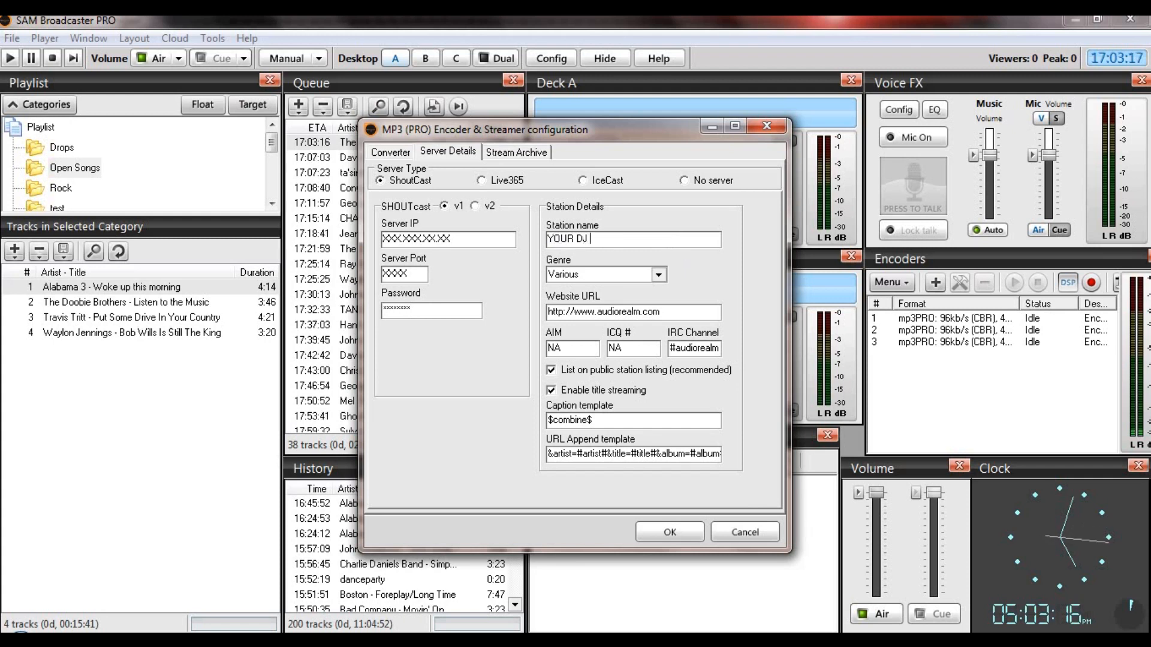
{"action": "type", "text": "NAME"}
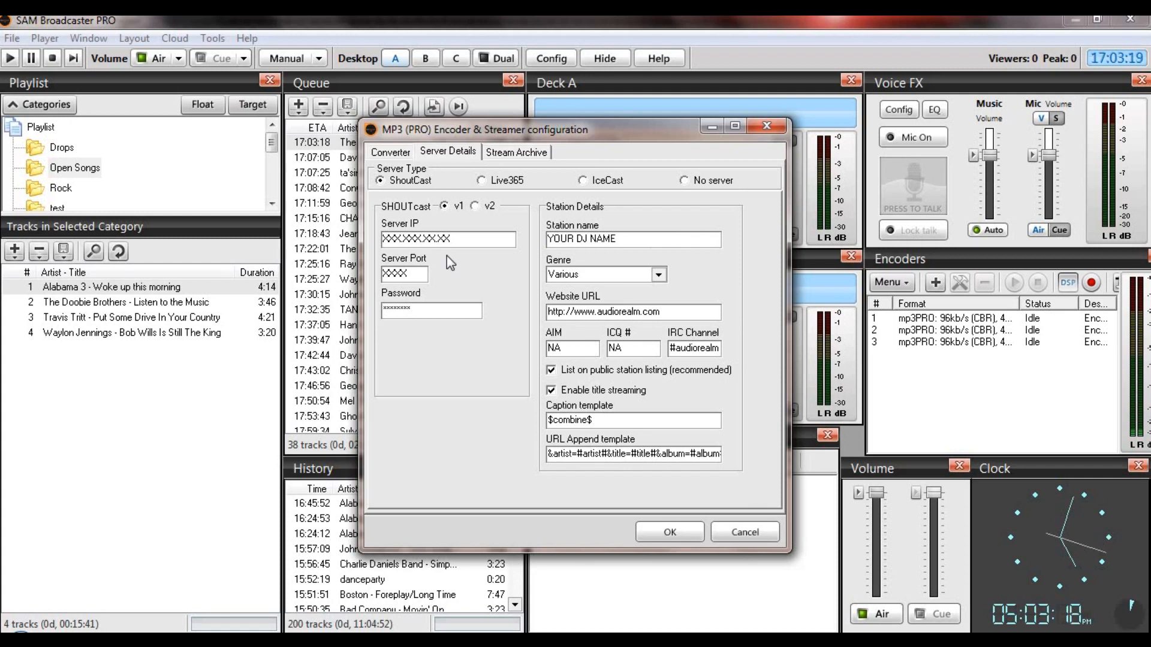
{"action": "type", "text": " @ "}
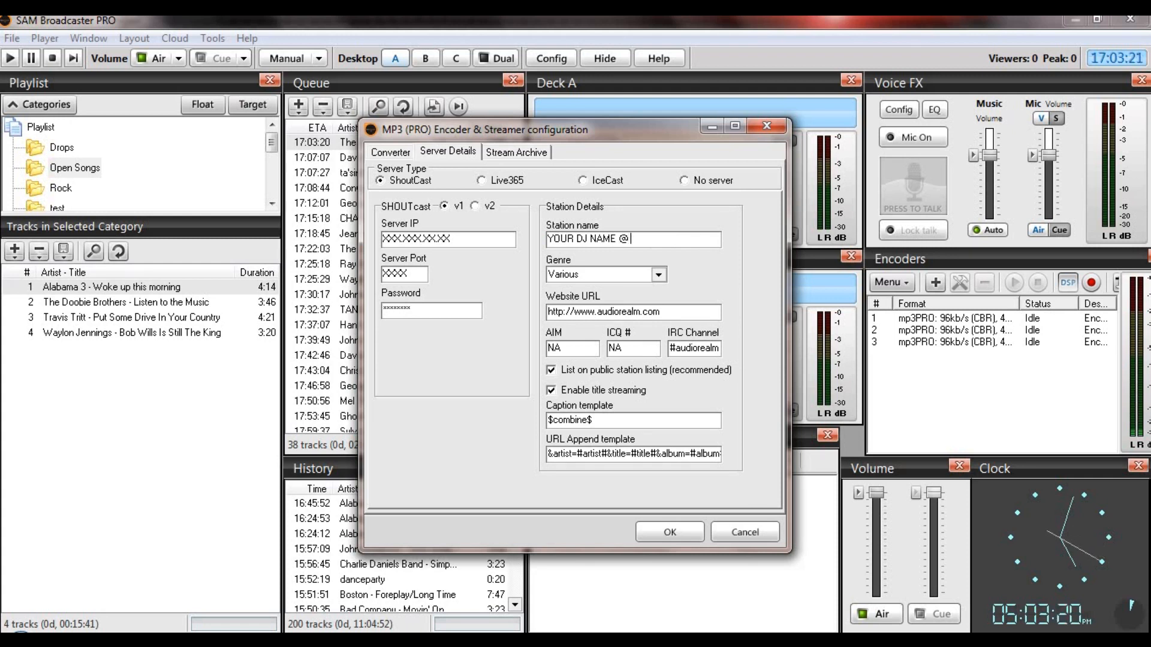
{"action": "type", "text": "YOUR "}
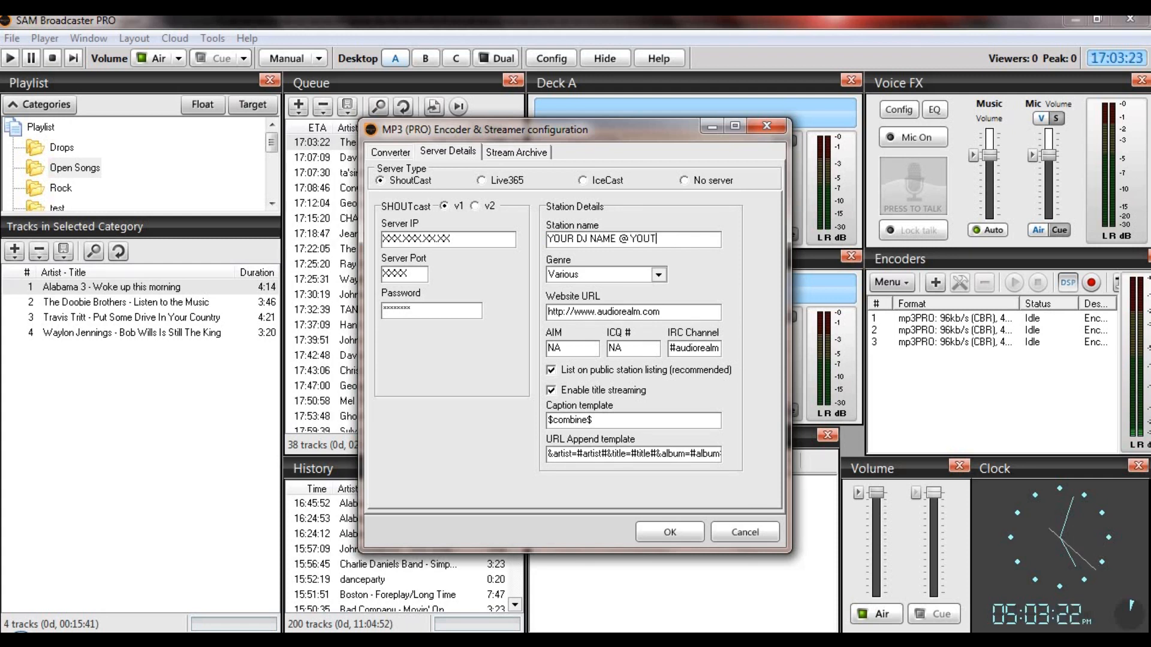
{"action": "type", "text": "S"}
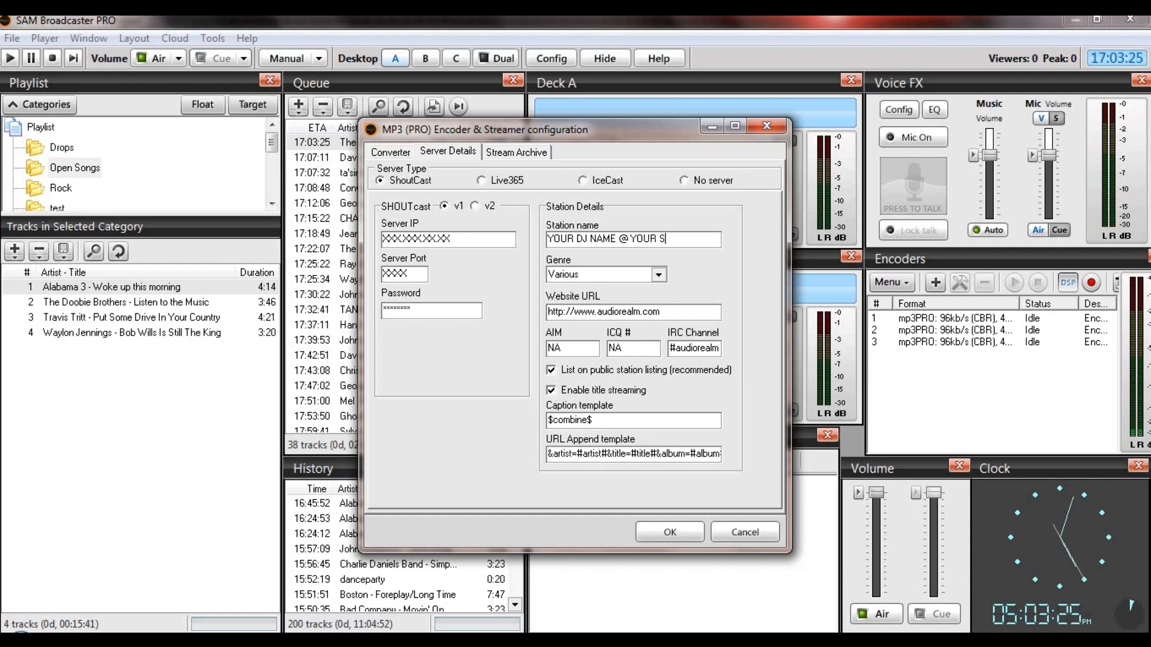
{"action": "type", "text": "TATION"}
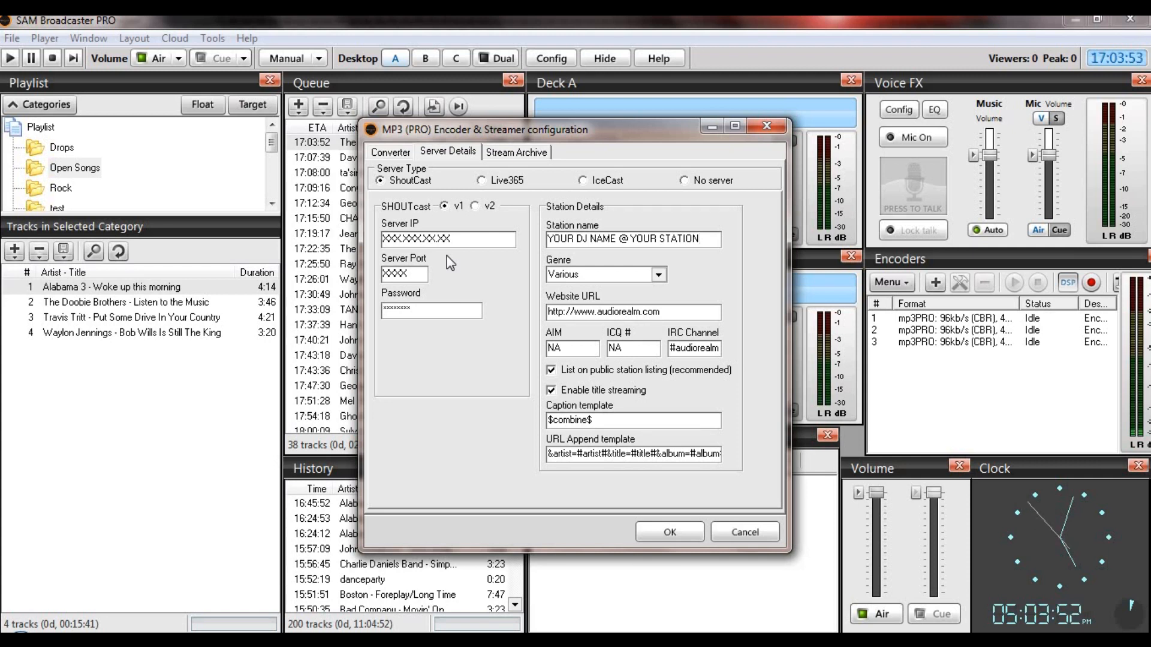
Set the station's genre to Country from the list of preset genres
{"action": "left_click", "coordinate": [660, 274]}
{"action": "left_click", "coordinate": [660, 274]}
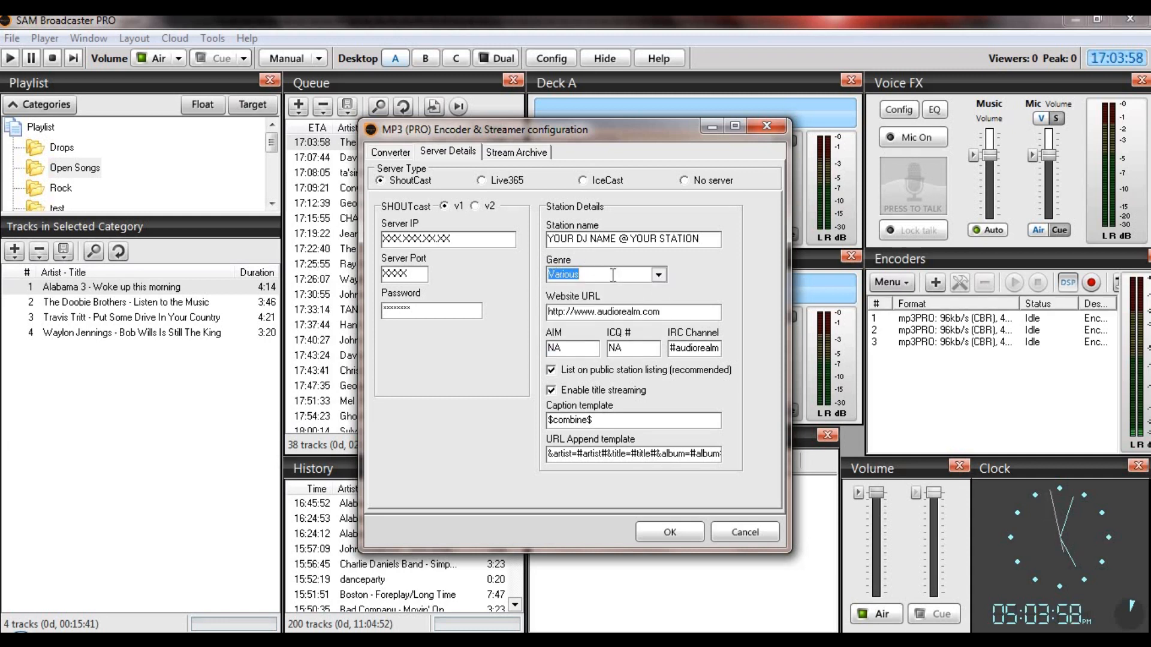
{"action": "left_click", "coordinate": [658, 275]}
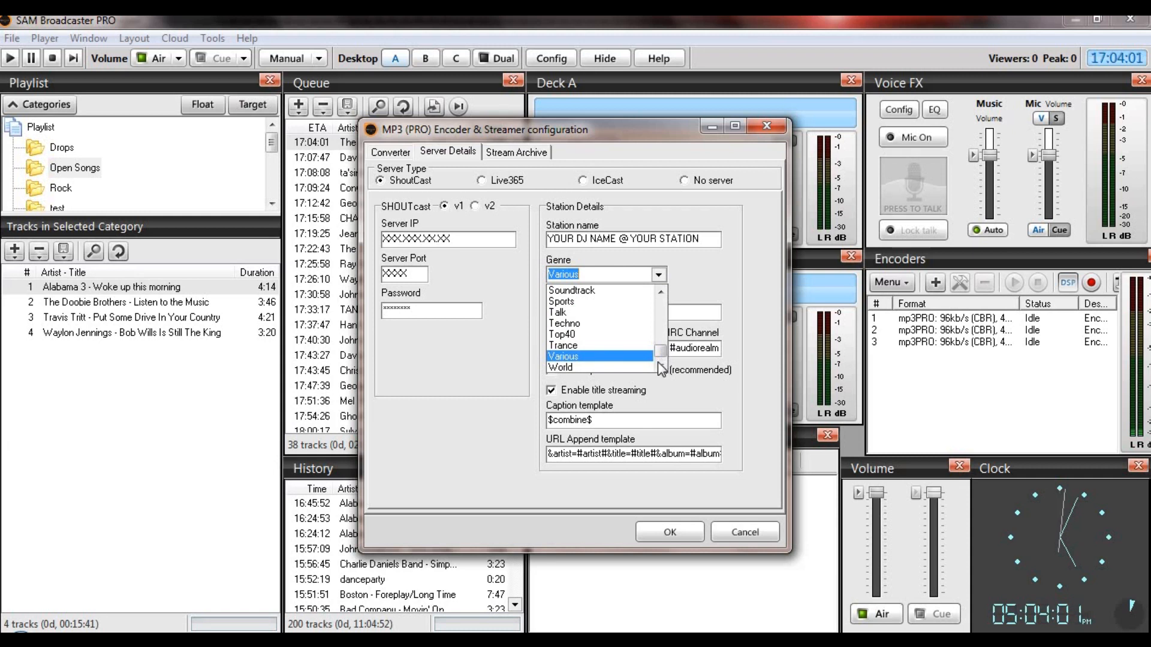
{"action": "left_click_drag", "start_coordinate": [661, 350], "coordinate": [653, 314]}
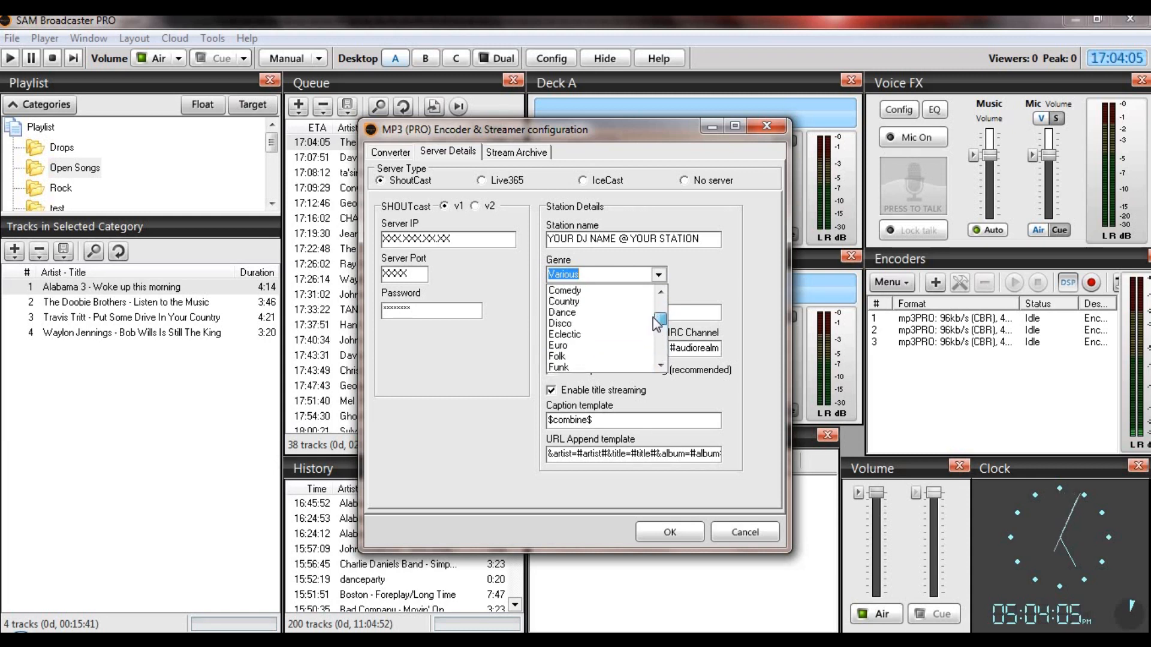
{"action": "left_click", "coordinate": [602, 292]}
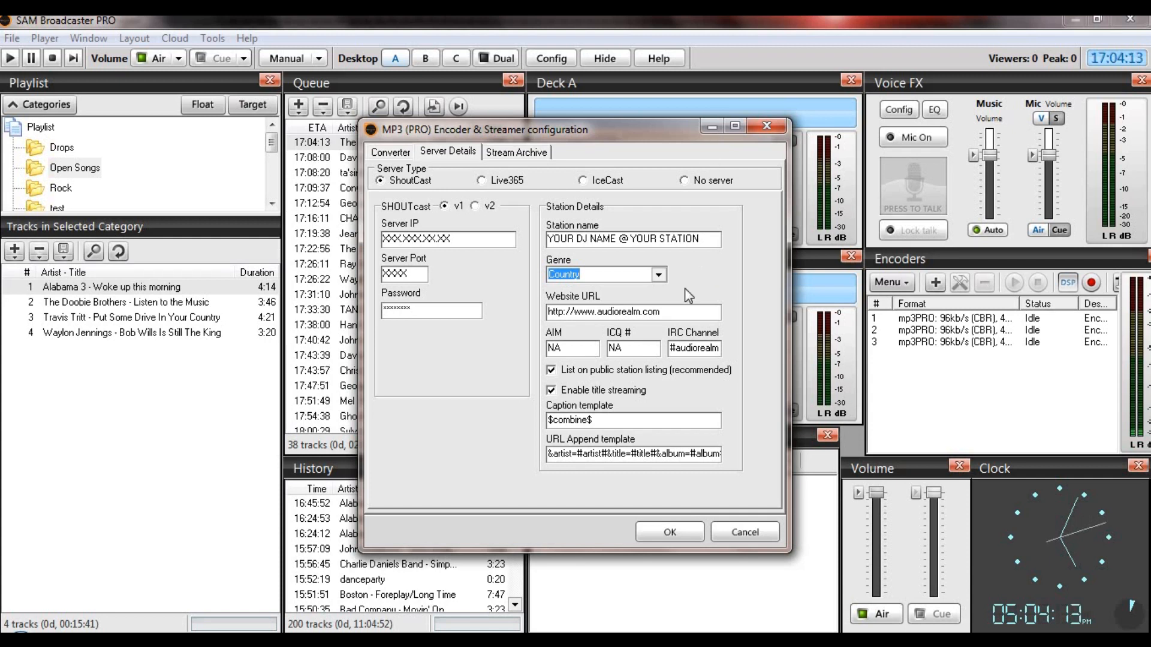
Change the station's genre to the preset Rock
{"action": "left_click", "coordinate": [659, 275]}
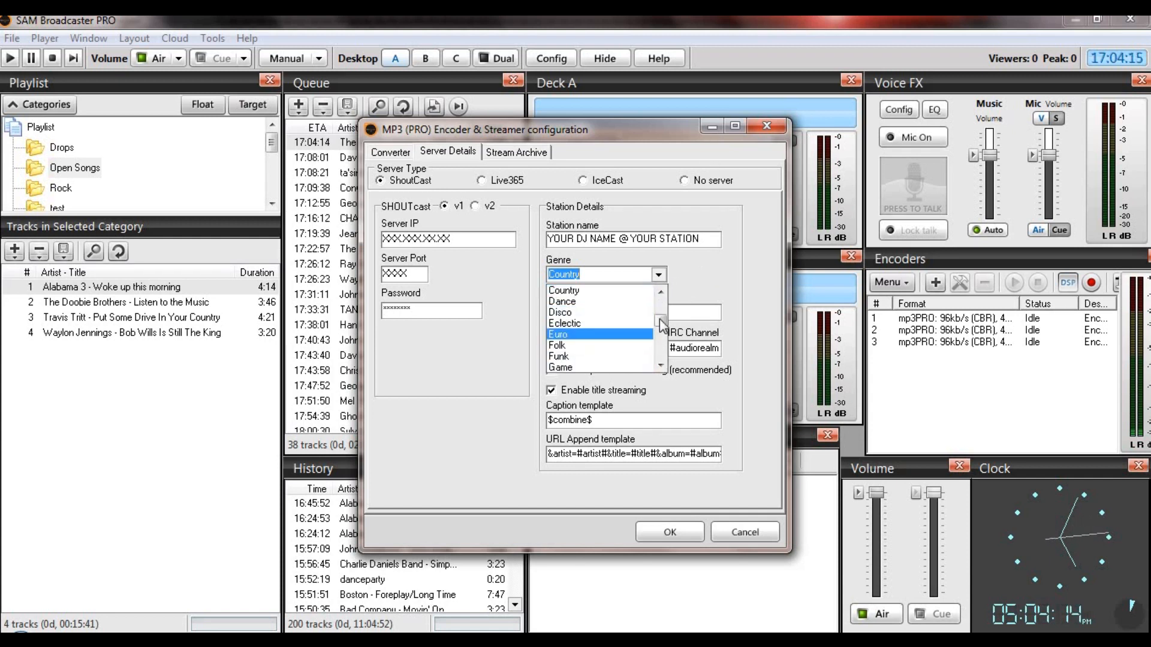
{"action": "left_click_drag", "start_coordinate": [663, 325], "coordinate": [661, 344]}
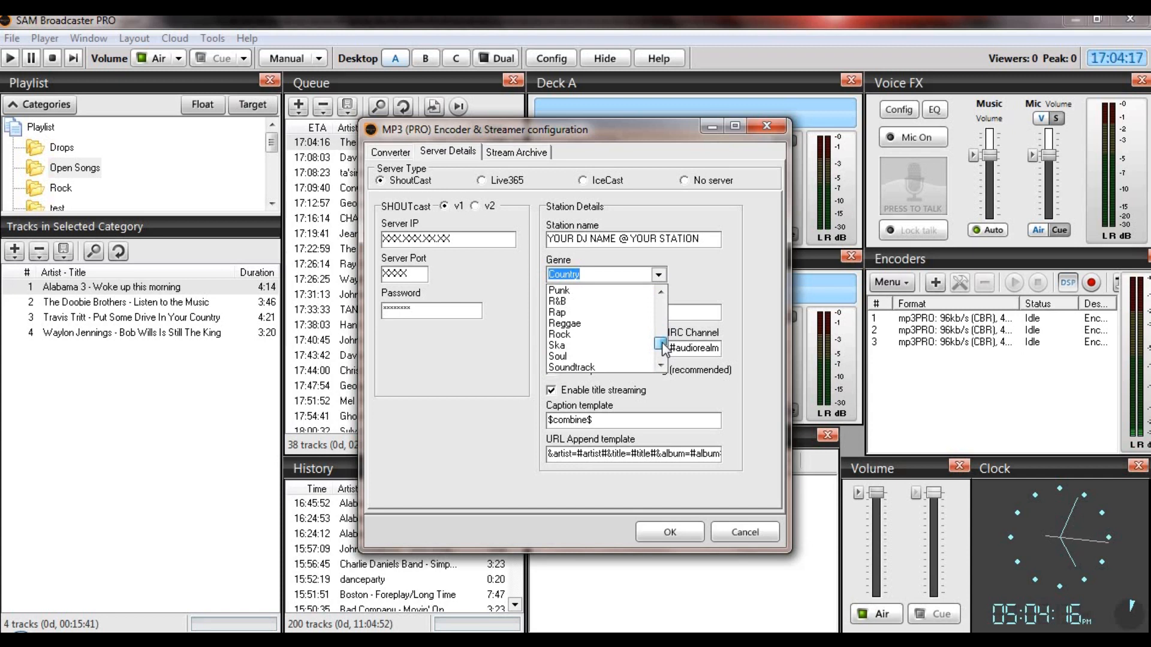
{"action": "left_click", "coordinate": [614, 336]}
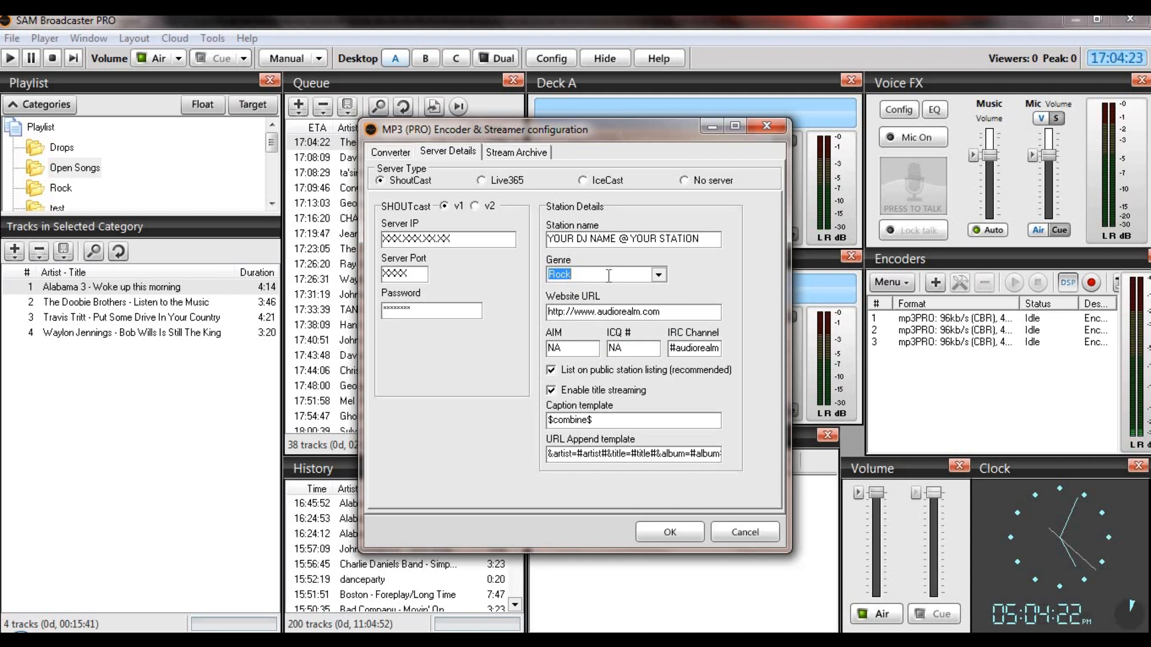
Enter HIP HOP as a custom genre for the station in place of the preset
{"action": "type", "text": "HIP"}
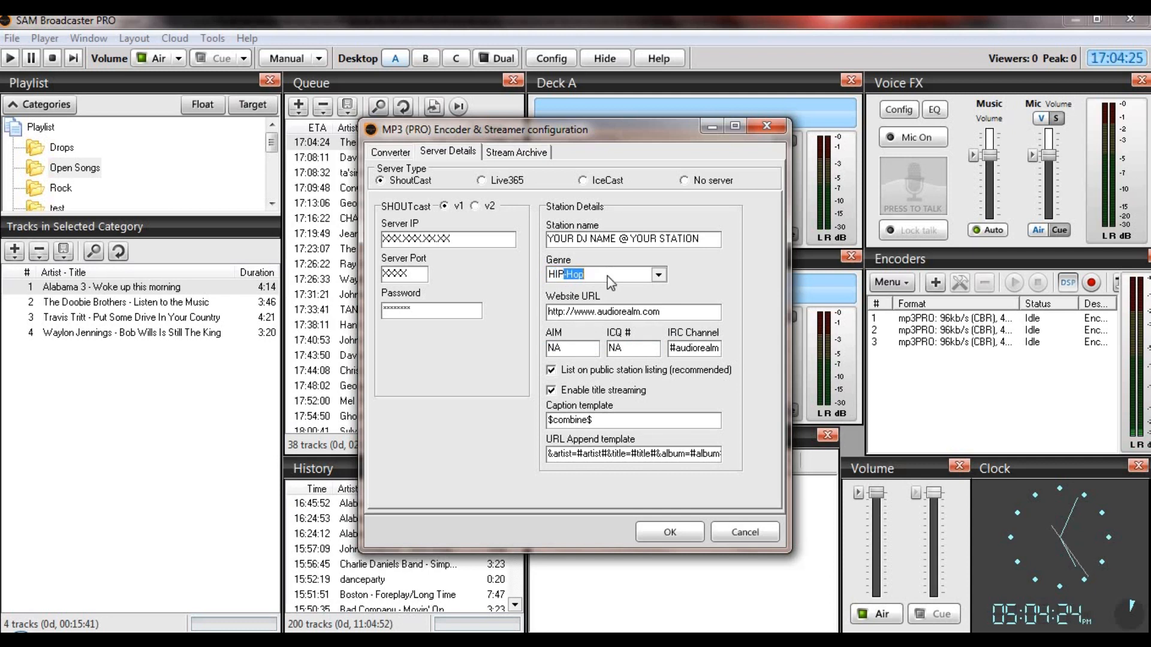
{"action": "type", "text": "OP"}
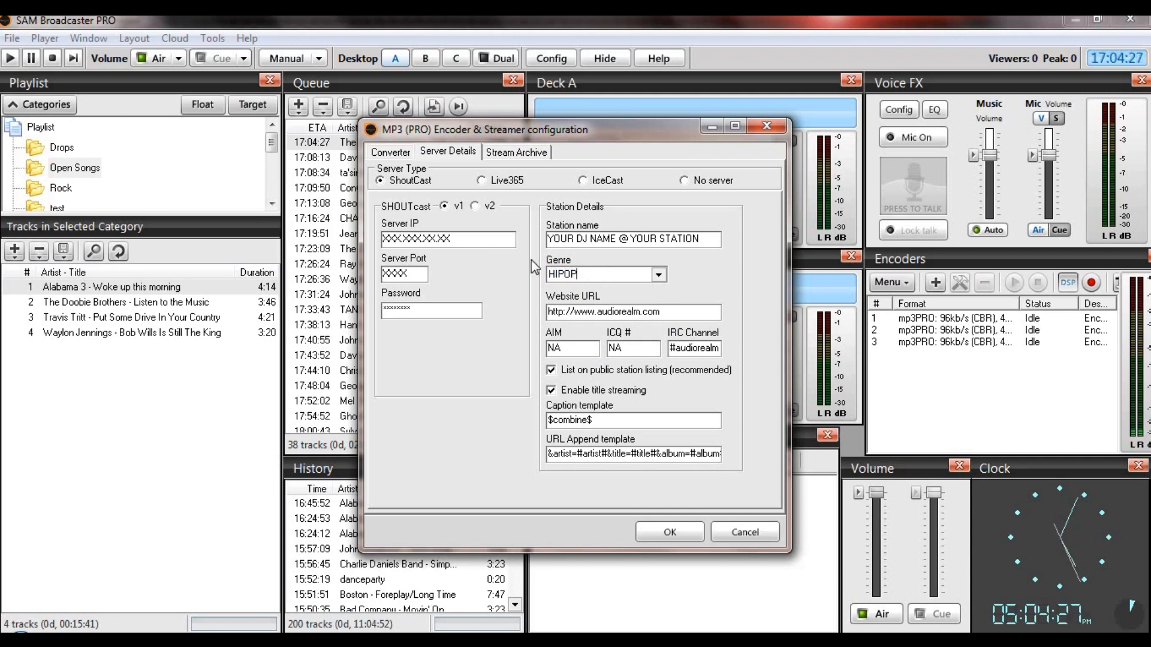
{"action": "left_click", "coordinate": [569, 273]}
{"action": "type", "text": "H"}
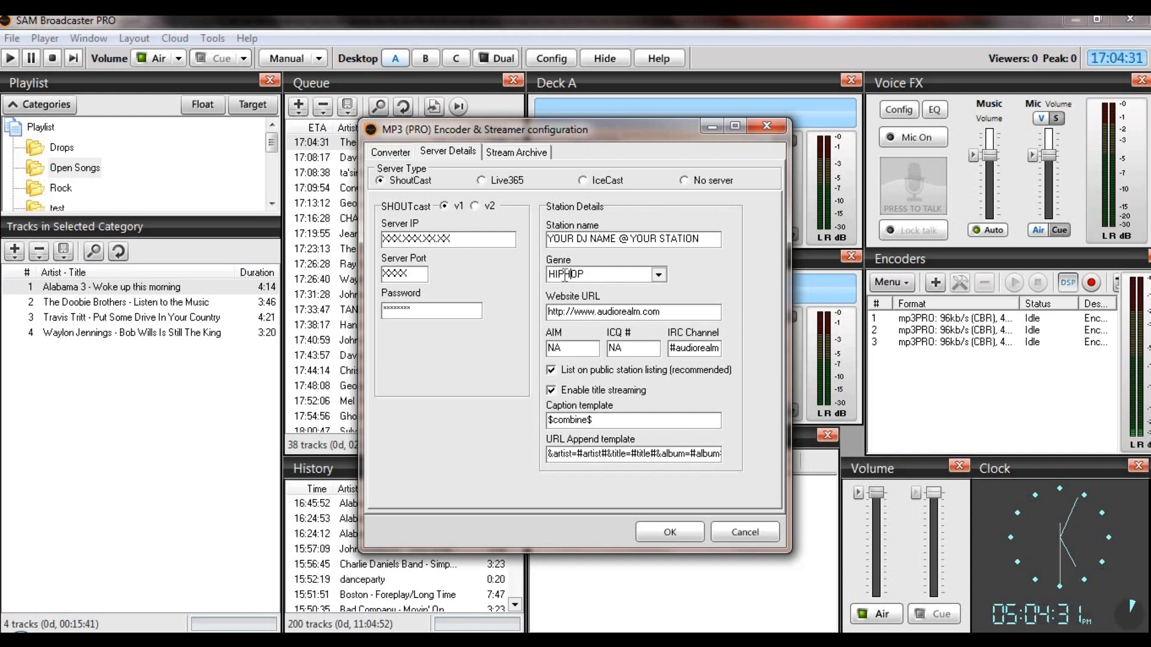
{"action": "key", "text": "Left"}
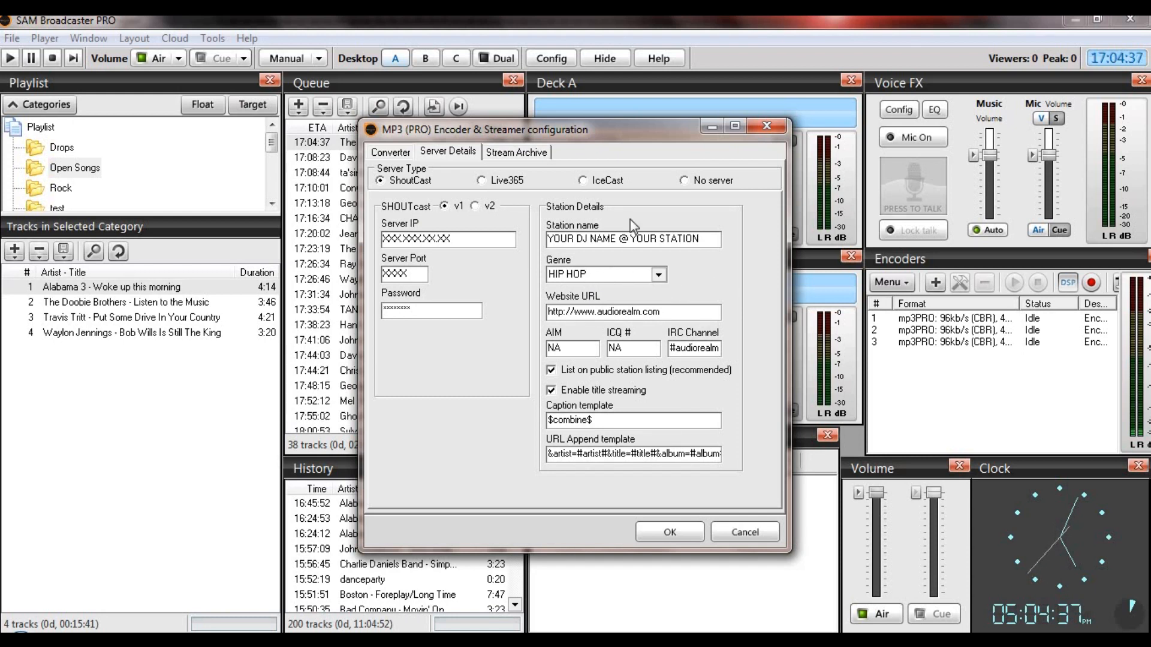
Clear the custom genre and set the station's genre to the preset Ambient
{"action": "left_click_drag", "start_coordinate": [595, 279], "coordinate": [522, 294]}
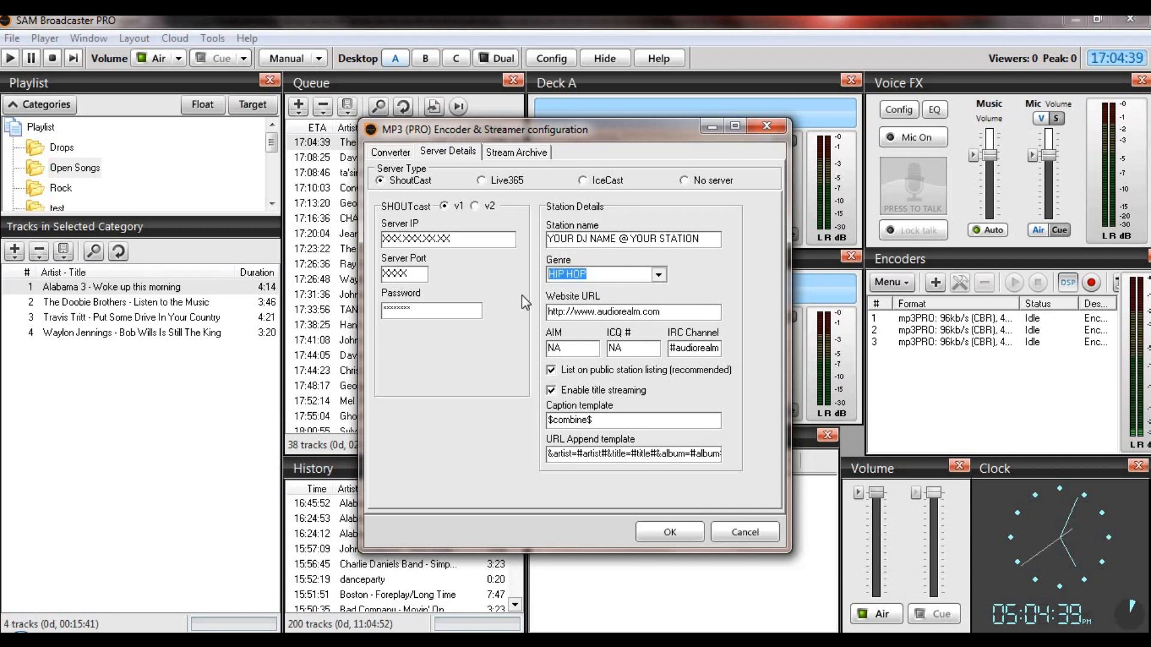
{"action": "key", "text": "BackSpace"}
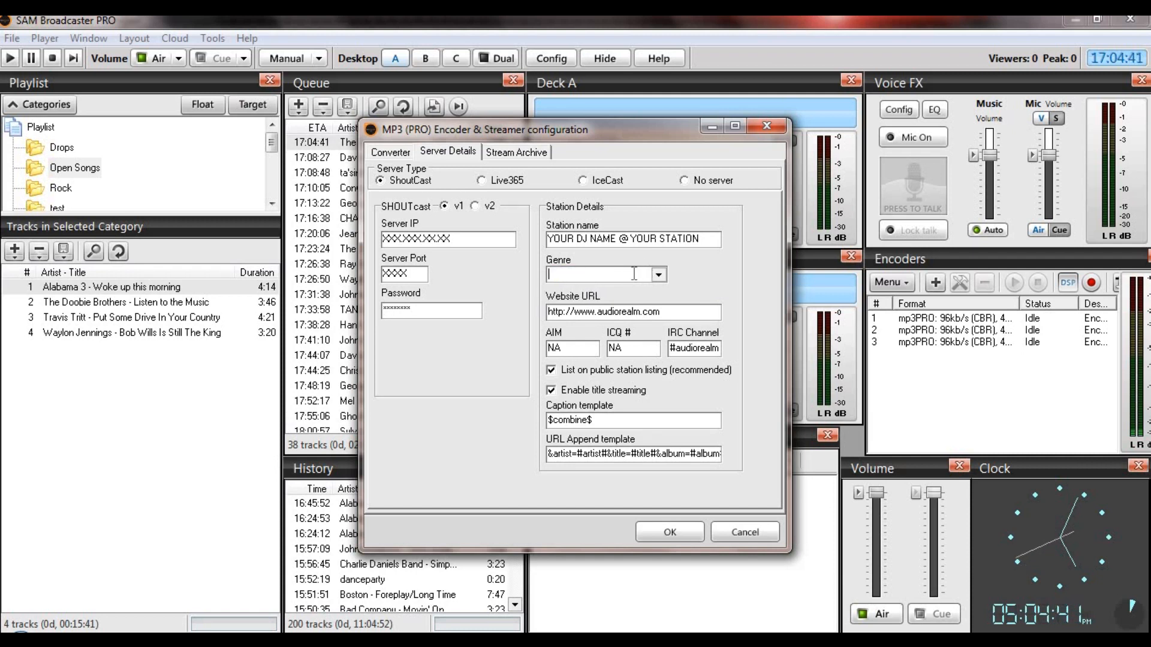
{"action": "left_click", "coordinate": [659, 275]}
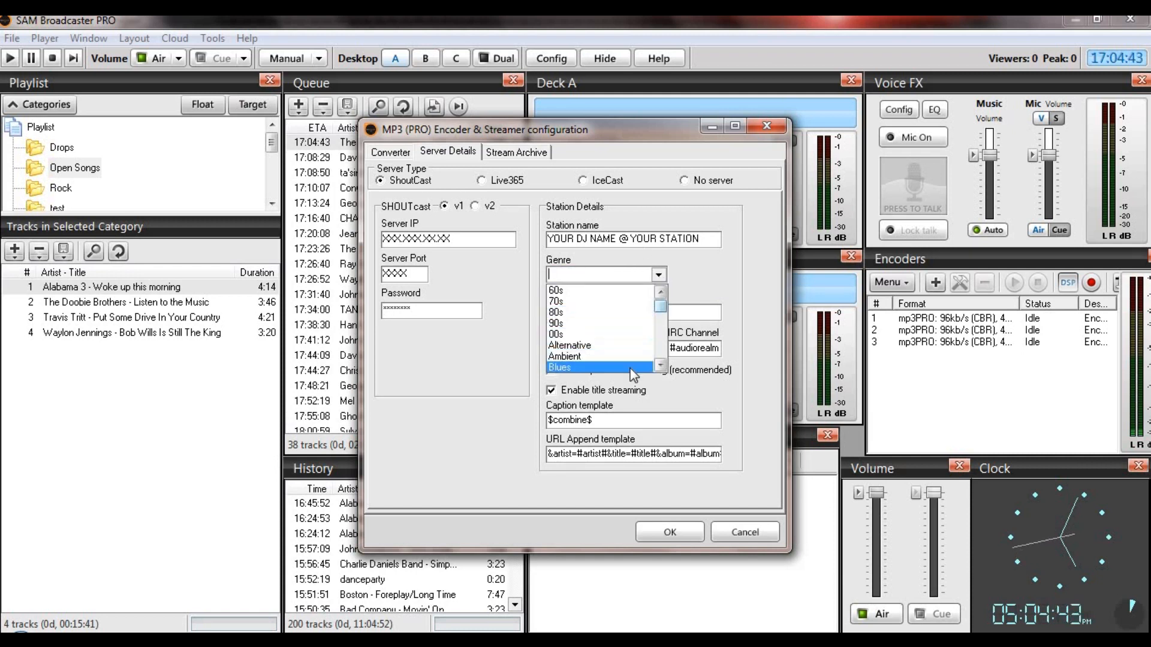
{"action": "left_click", "coordinate": [626, 358]}
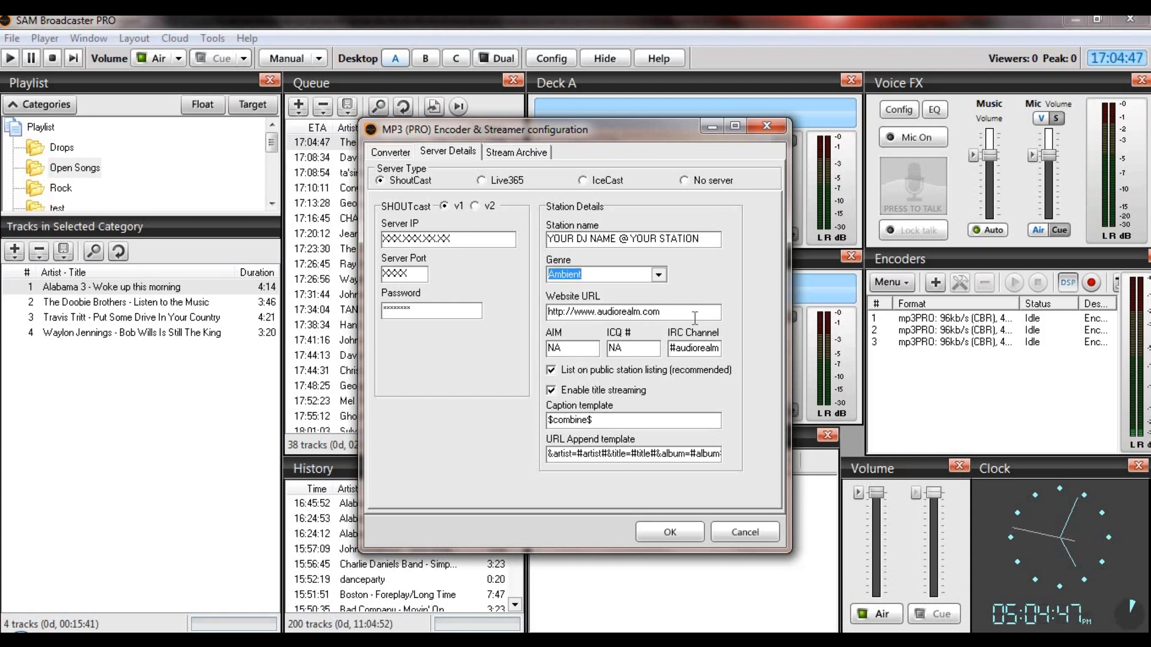
{"action": "left_click_drag", "start_coordinate": [694, 317], "coordinate": [410, 393]}
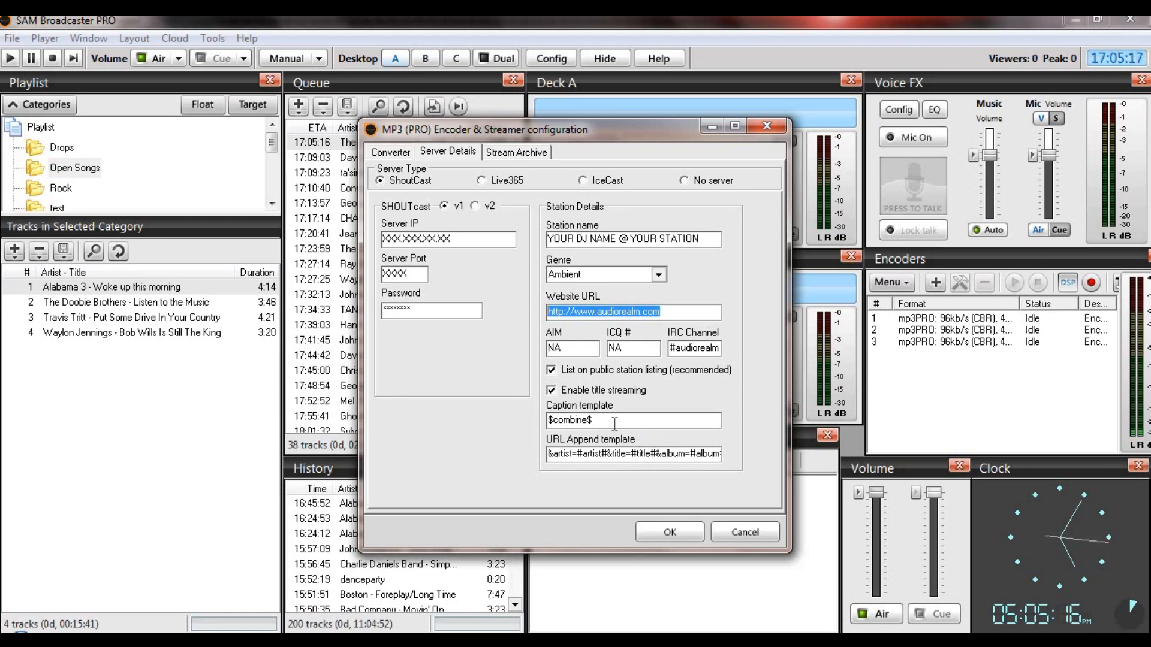
{"action": "left_click_drag", "start_coordinate": [615, 423], "coordinate": [511, 433]}
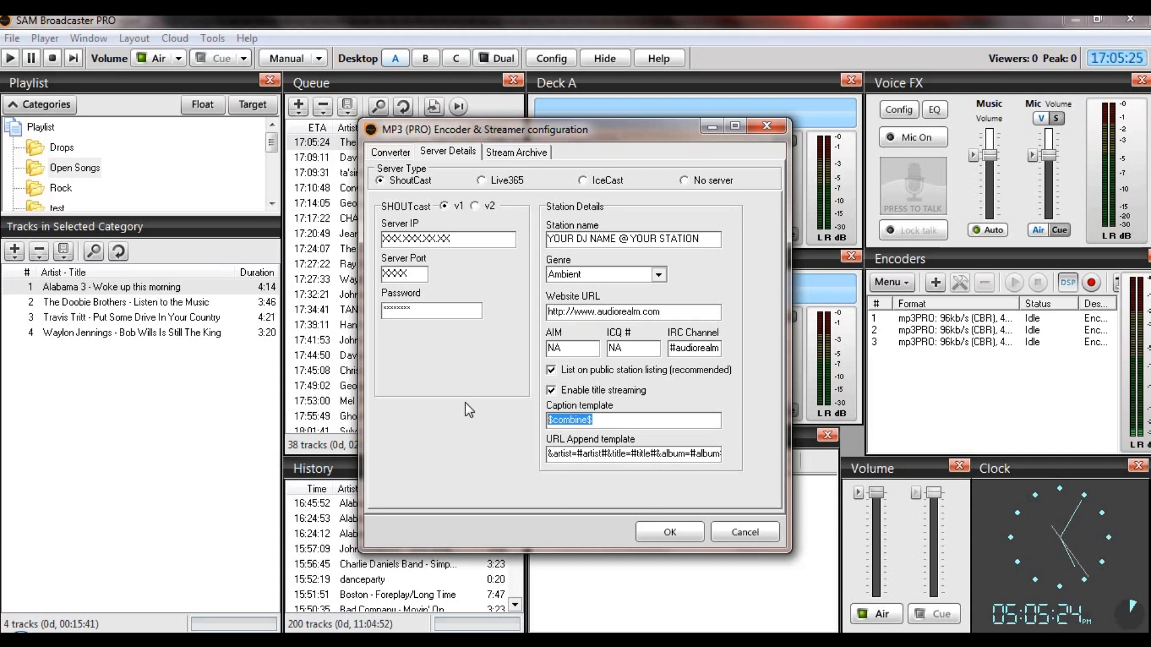
Compare the server settings offered for SHOUTcast v2 with those for v1, and return the version to v1
{"action": "left_click", "coordinate": [479, 206]}
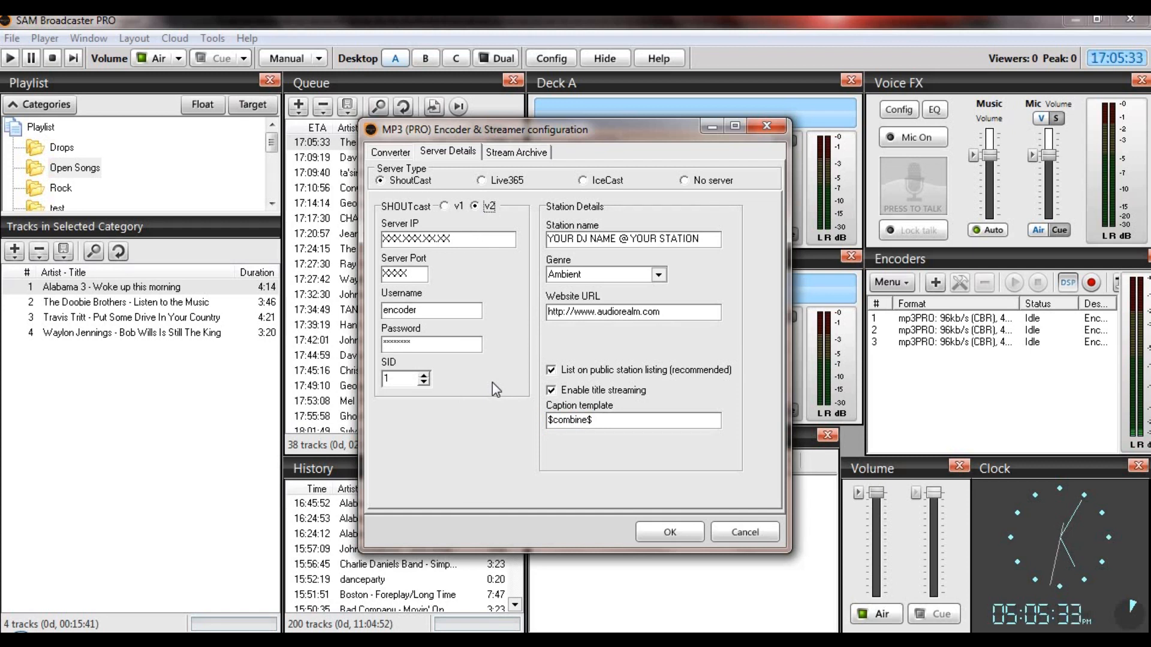
{"action": "left_click", "coordinate": [445, 207]}
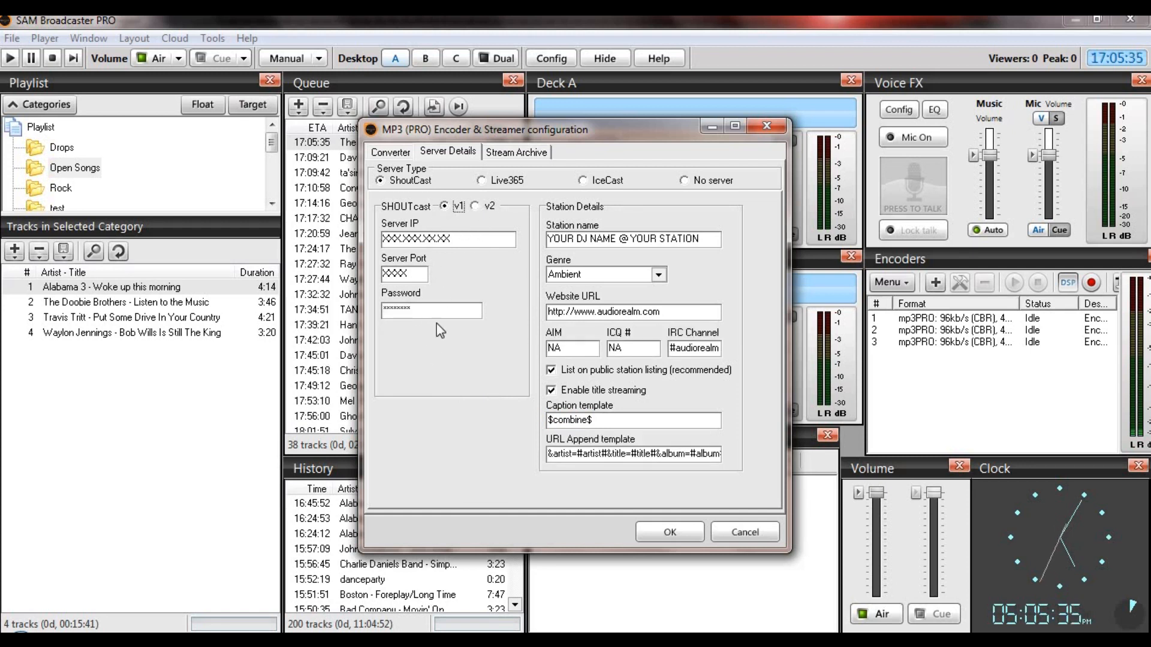
{"action": "left_click", "coordinate": [477, 206]}
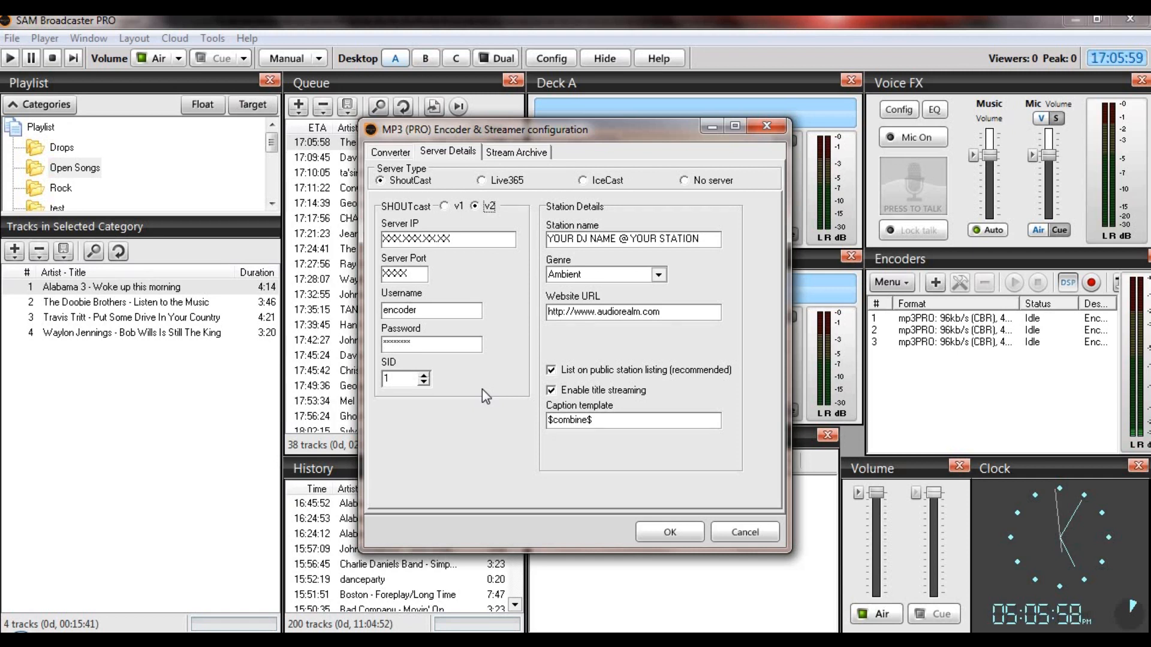
{"action": "left_click", "coordinate": [444, 206]}
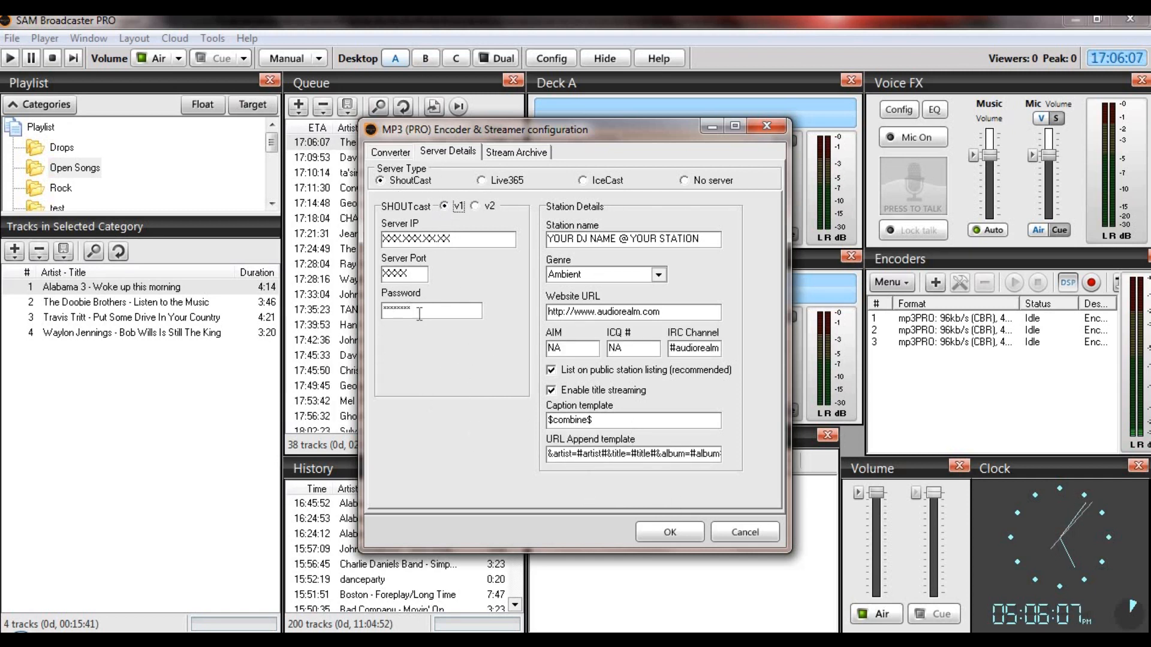
{"action": "left_click_drag", "start_coordinate": [660, 312], "coordinate": [588, 313]}
{"action": "key", "text": "BackSpace"}
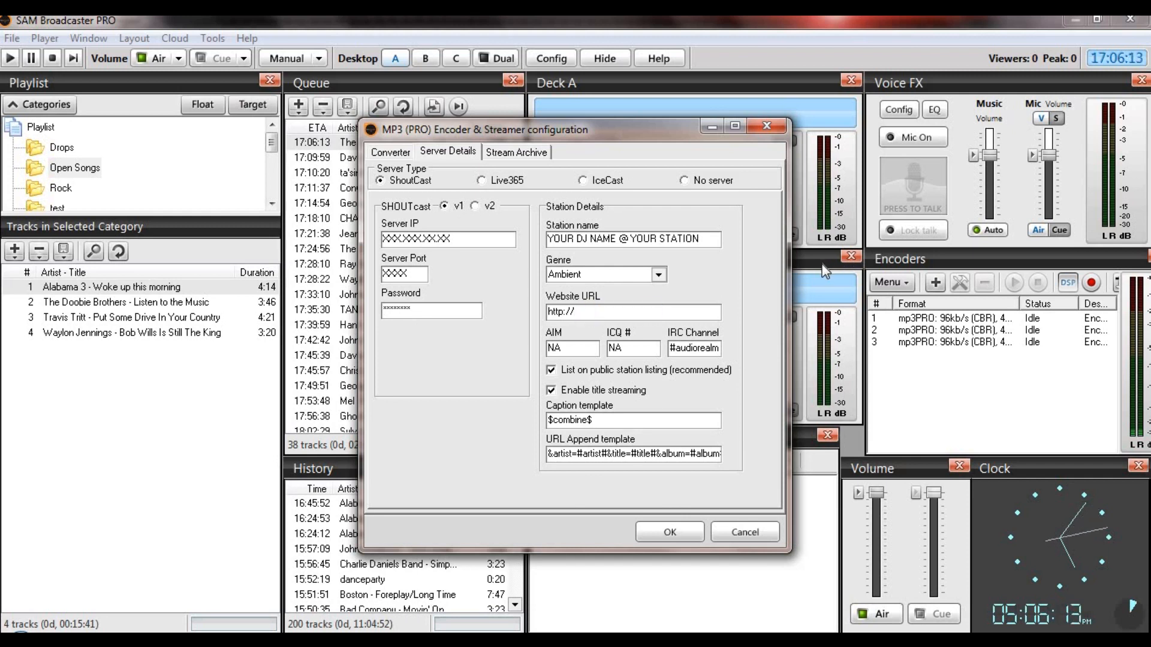
{"action": "type", "text": "YOU"}
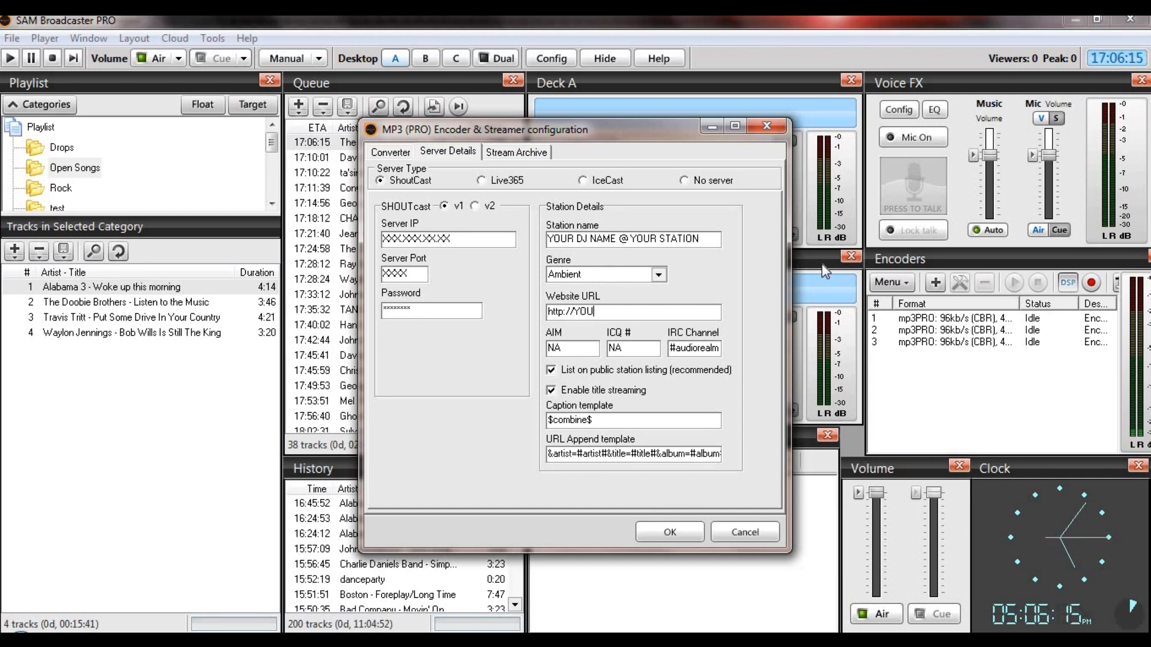
{"action": "type", "text": "RWEB"}
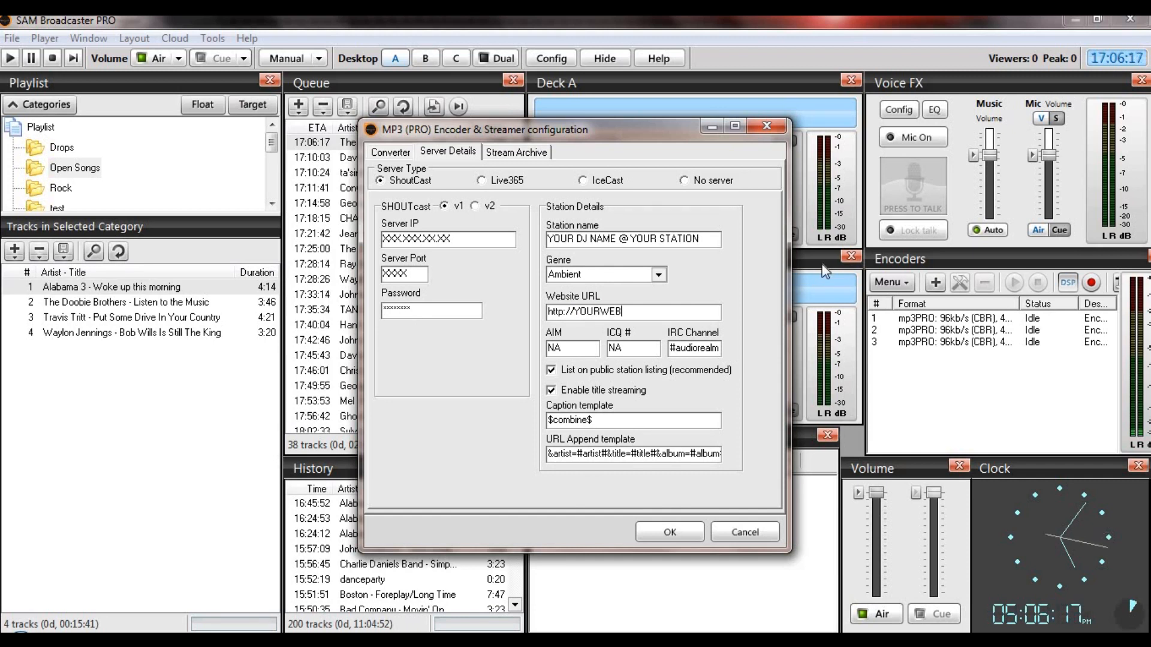
{"action": "type", "text": "SITE"}
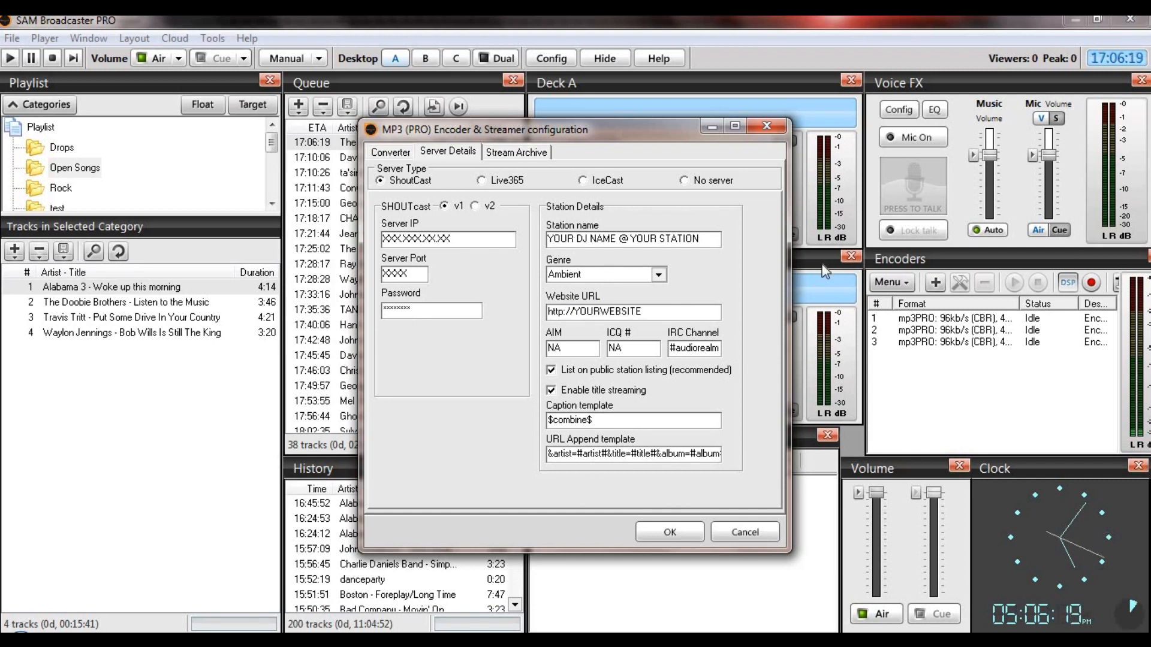
{"action": "type", "text": ".COM"}
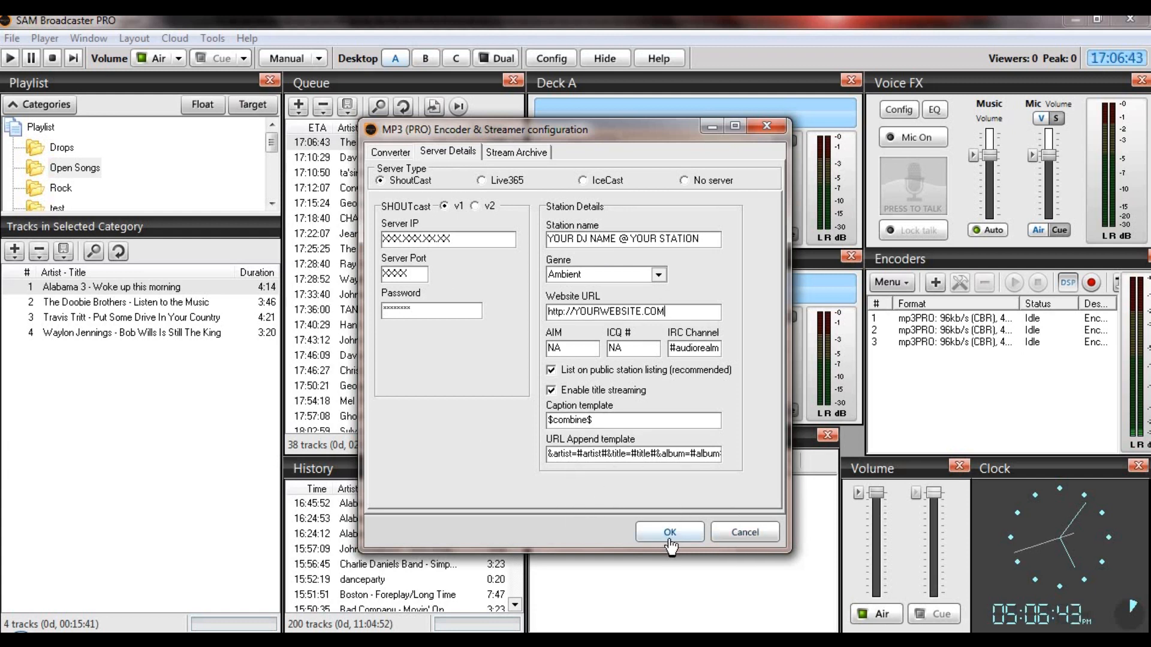
View the encoder's stream archive settings for saving the stream to a file
{"action": "left_click", "coordinate": [531, 151]}
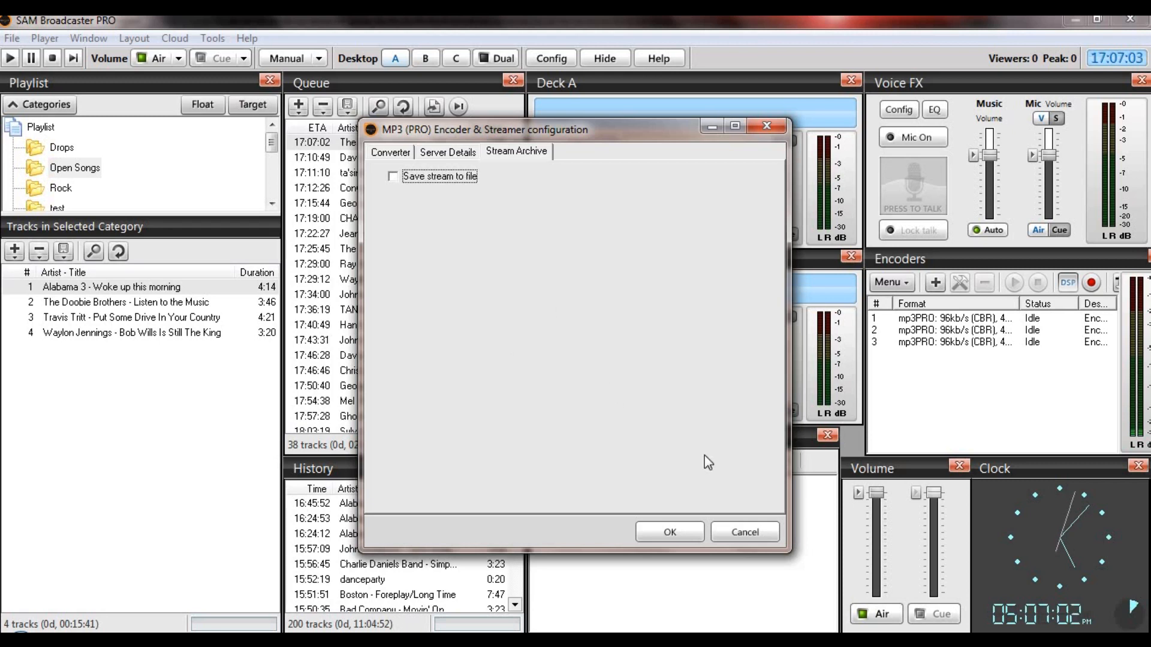
Review the encoder's server details and converter settings, and accept the configuration to add the encoder
{"action": "left_click", "coordinate": [447, 153]}
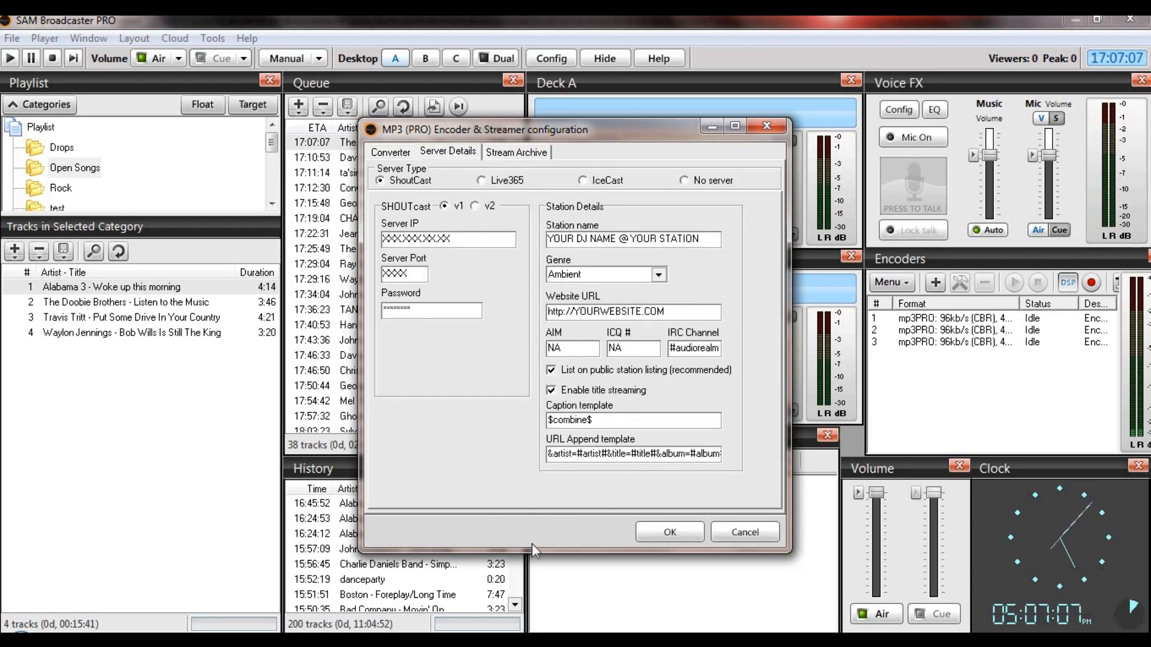
{"action": "left_click", "coordinate": [391, 154]}
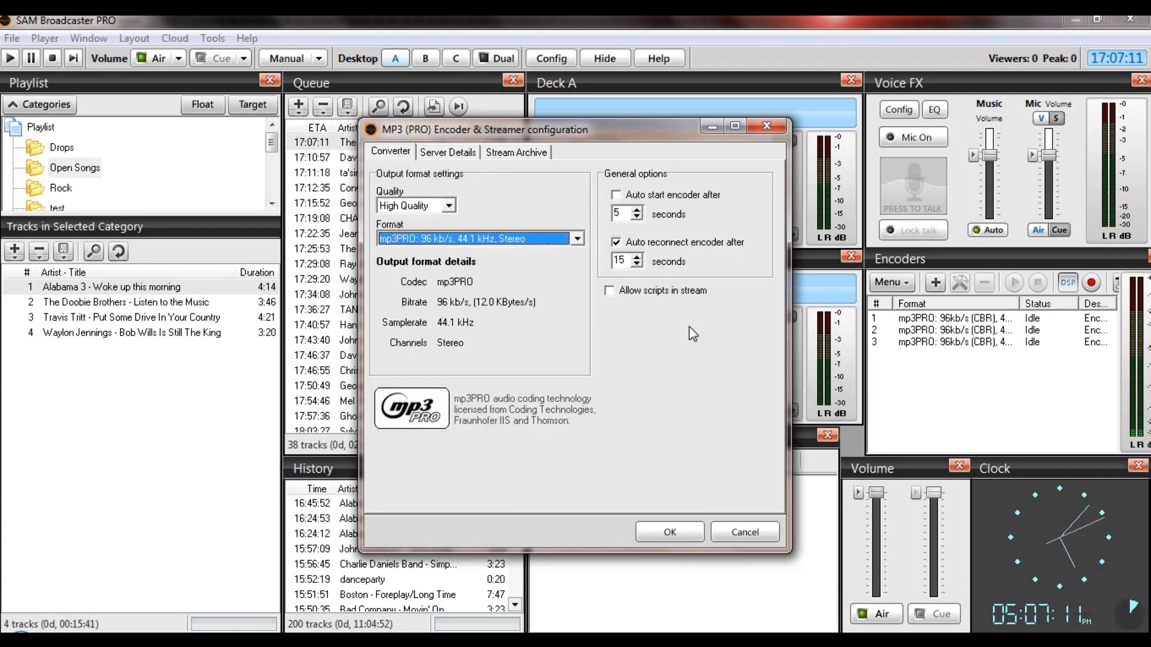
{"action": "left_click", "coordinate": [664, 533]}
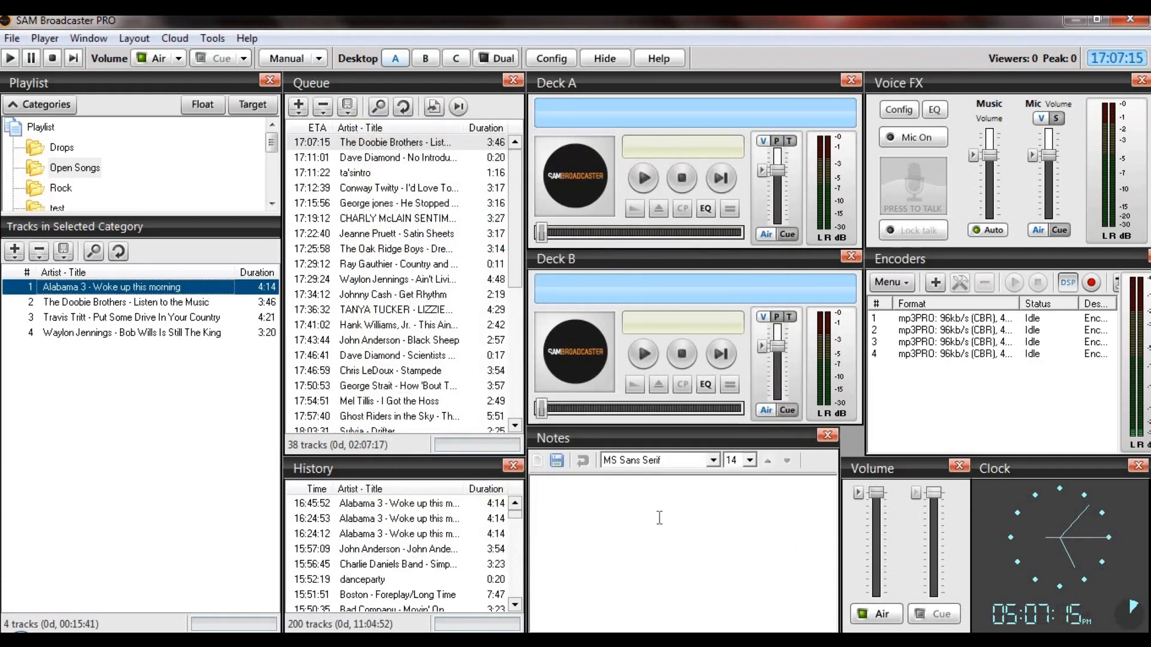
Save the SAM Broadcaster configuration three times
{"action": "left_click", "coordinate": [11, 39]}
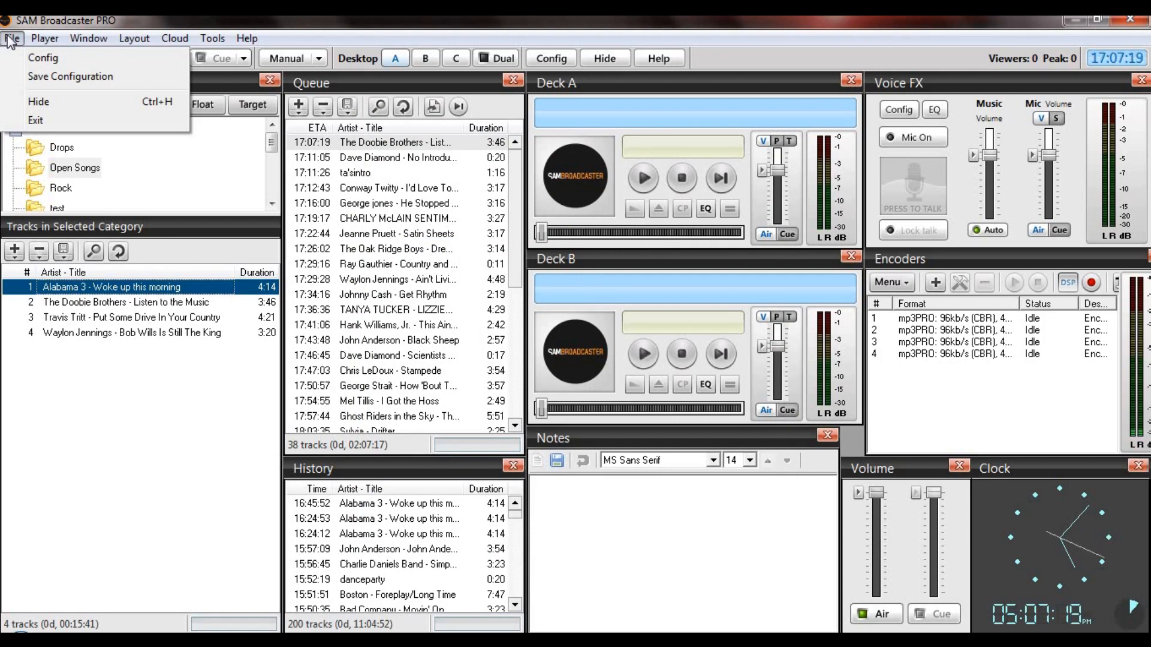
{"action": "left_click", "coordinate": [67, 77]}
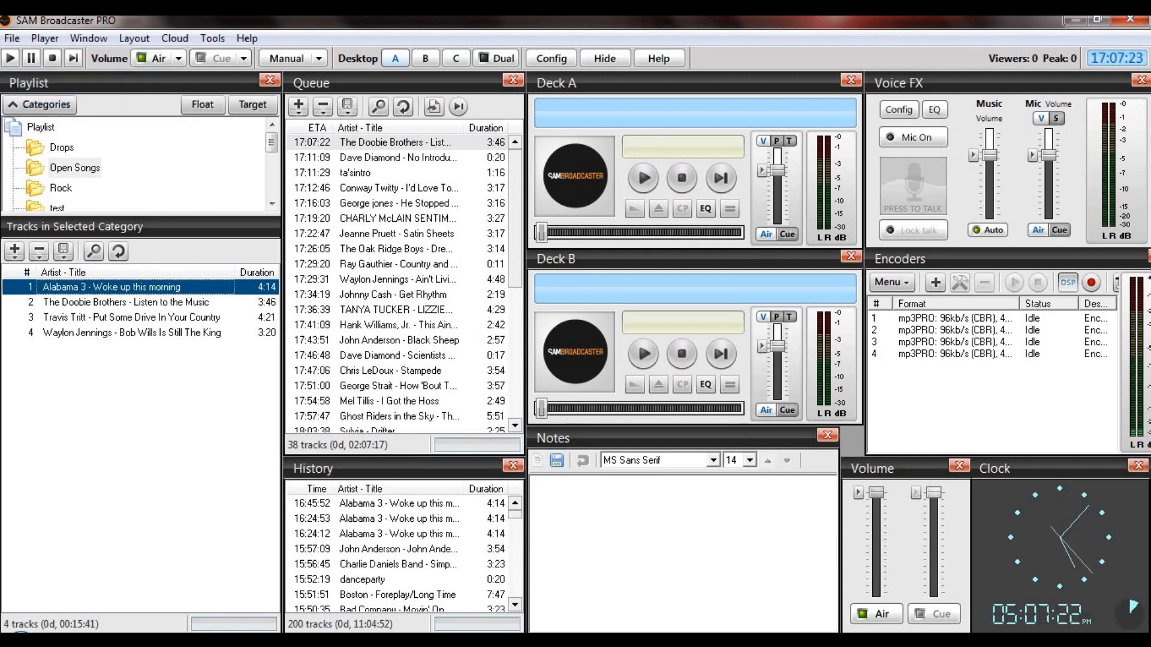
{"action": "left_click", "coordinate": [12, 38]}
{"action": "left_click", "coordinate": [63, 76]}
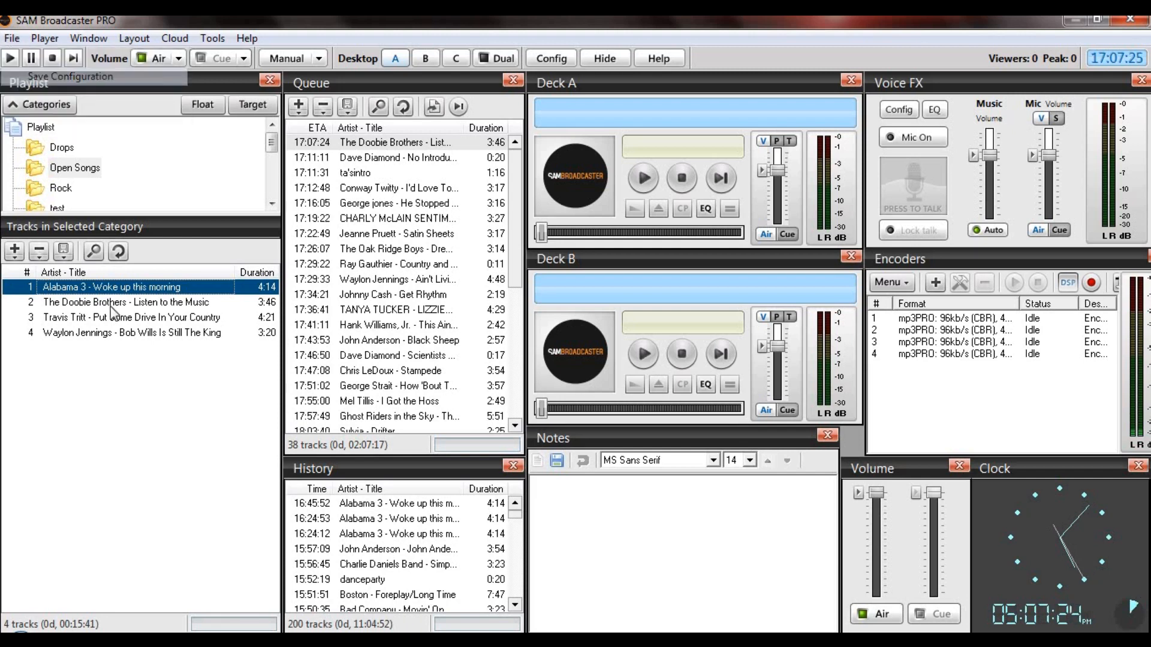
{"action": "left_click", "coordinate": [13, 39]}
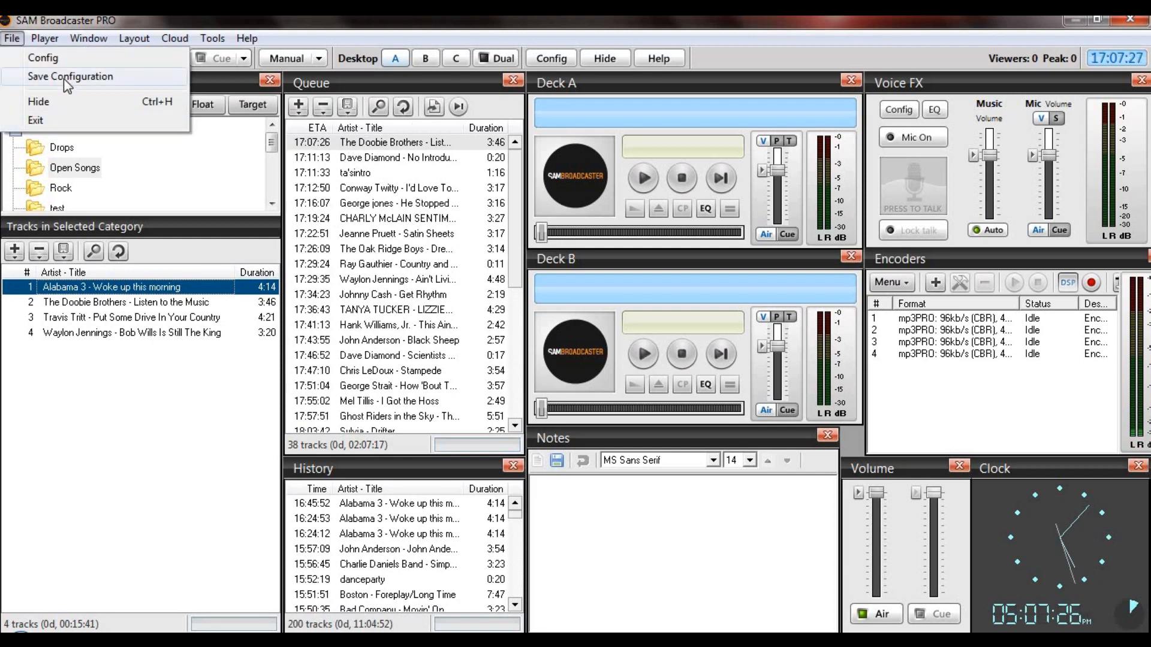
{"action": "left_click", "coordinate": [63, 78]}
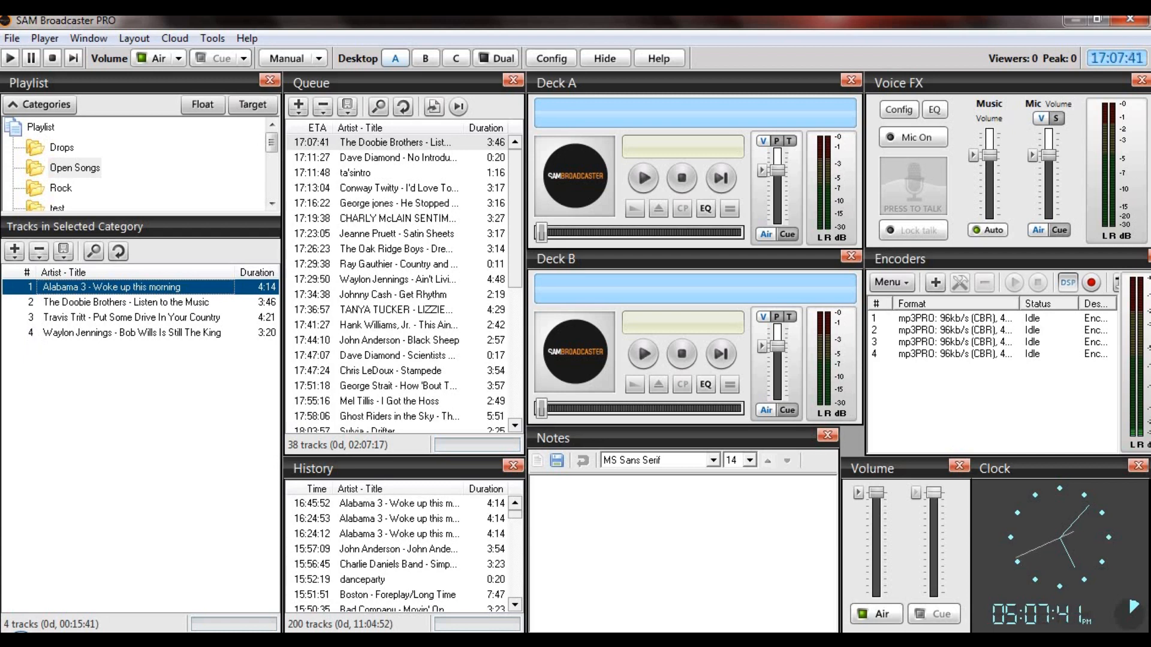
Show the Statistic Relays window to check the relay's viewers, format, bitrate, server and status, and close it
{"action": "left_click", "coordinate": [89, 38]}
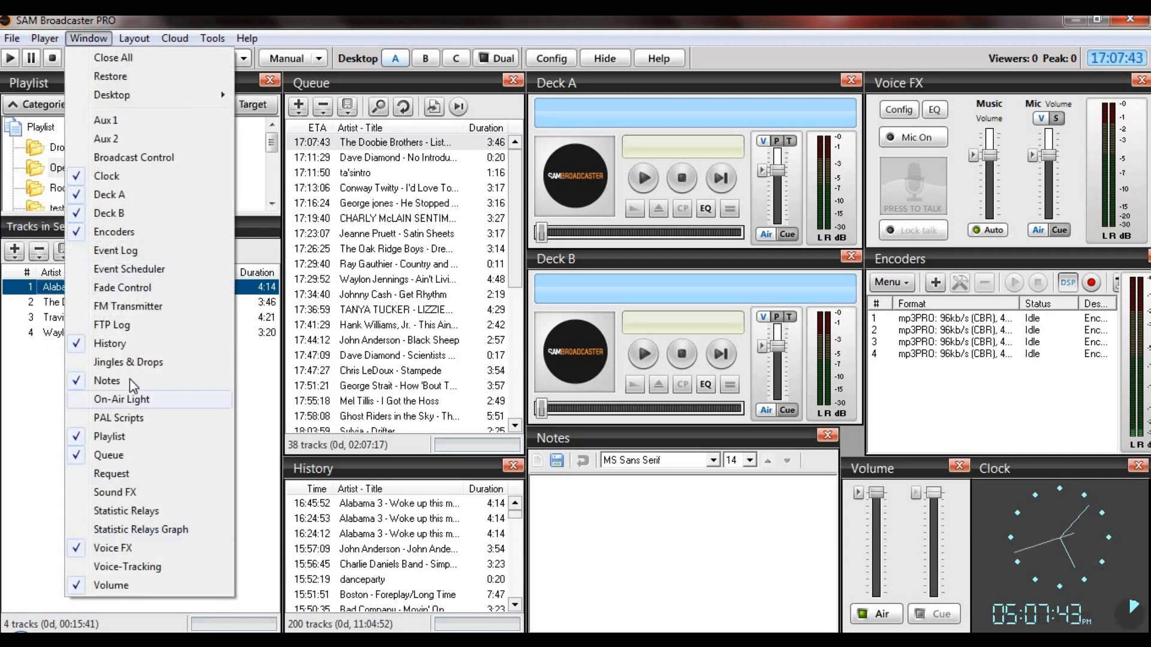
{"action": "left_click", "coordinate": [149, 511]}
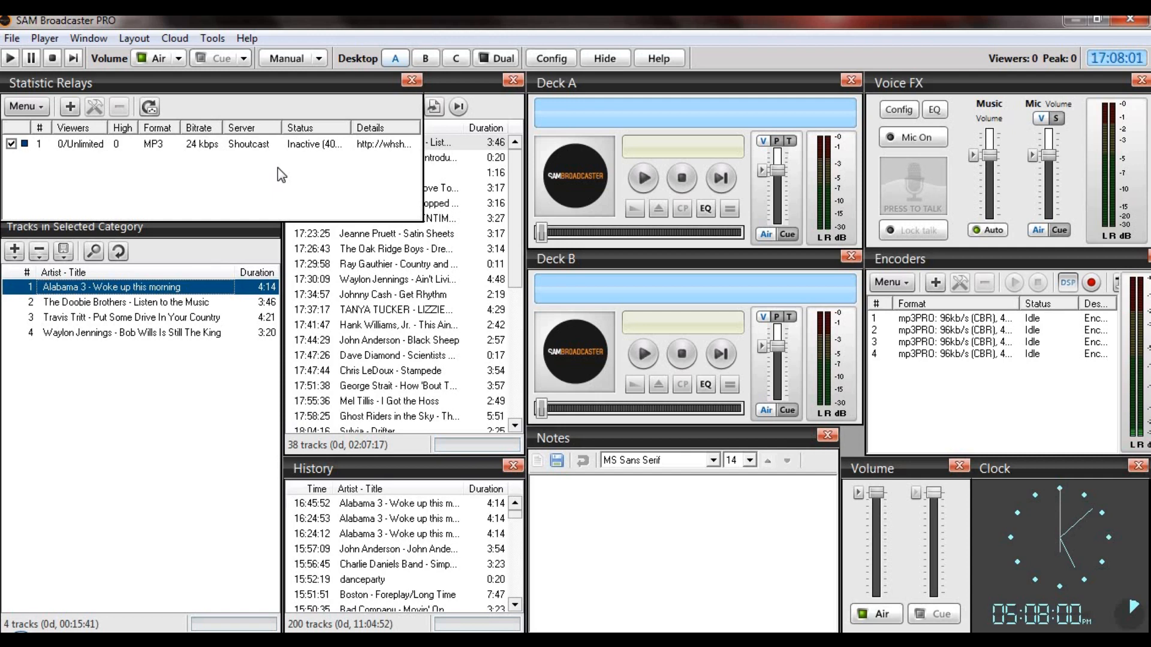
{"action": "left_click", "coordinate": [412, 80]}
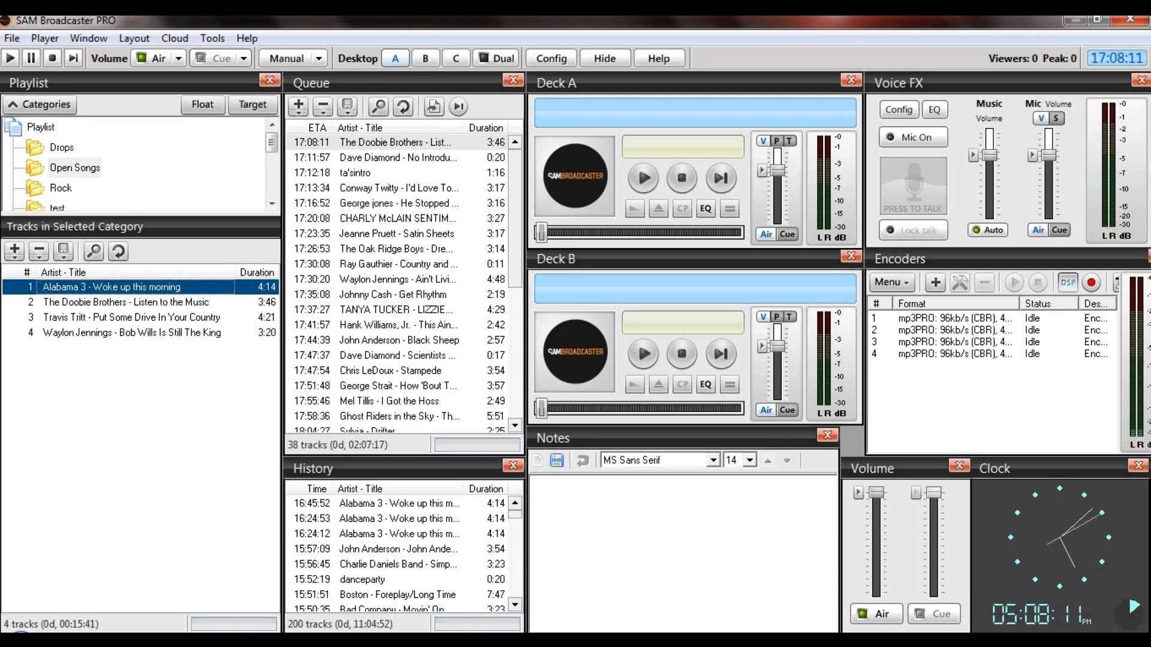
Show the Statistic Relays Graph, move it up over the decks, enlarge it to examine the listener plot, and close it
{"action": "left_click", "coordinate": [91, 38]}
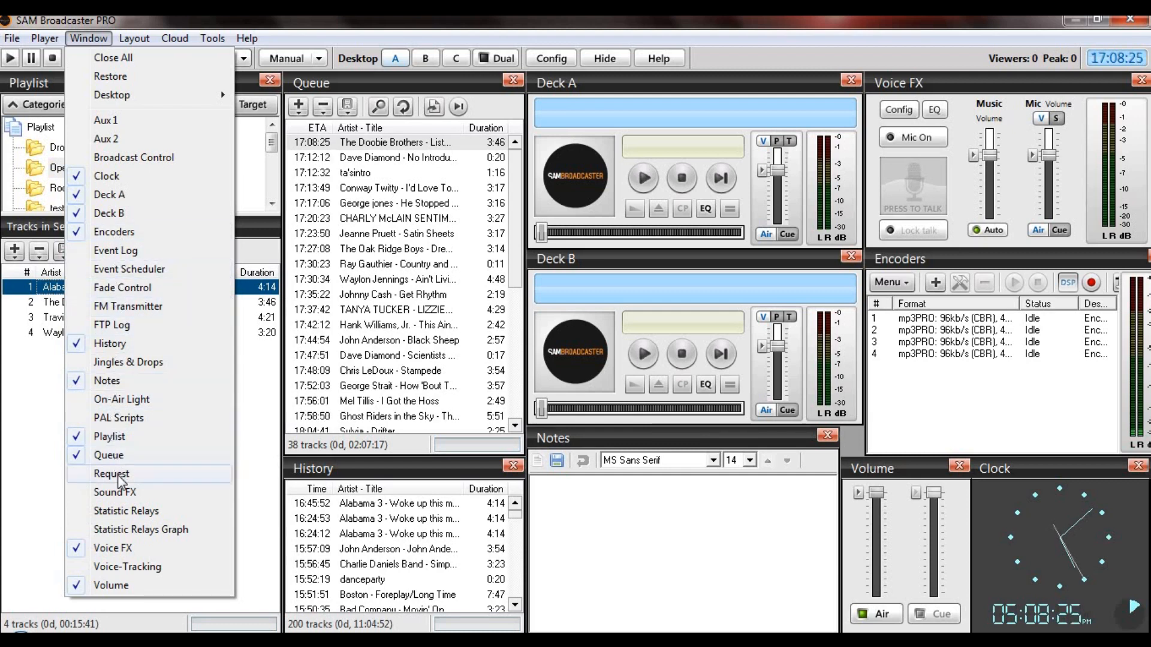
{"action": "left_click", "coordinate": [124, 530]}
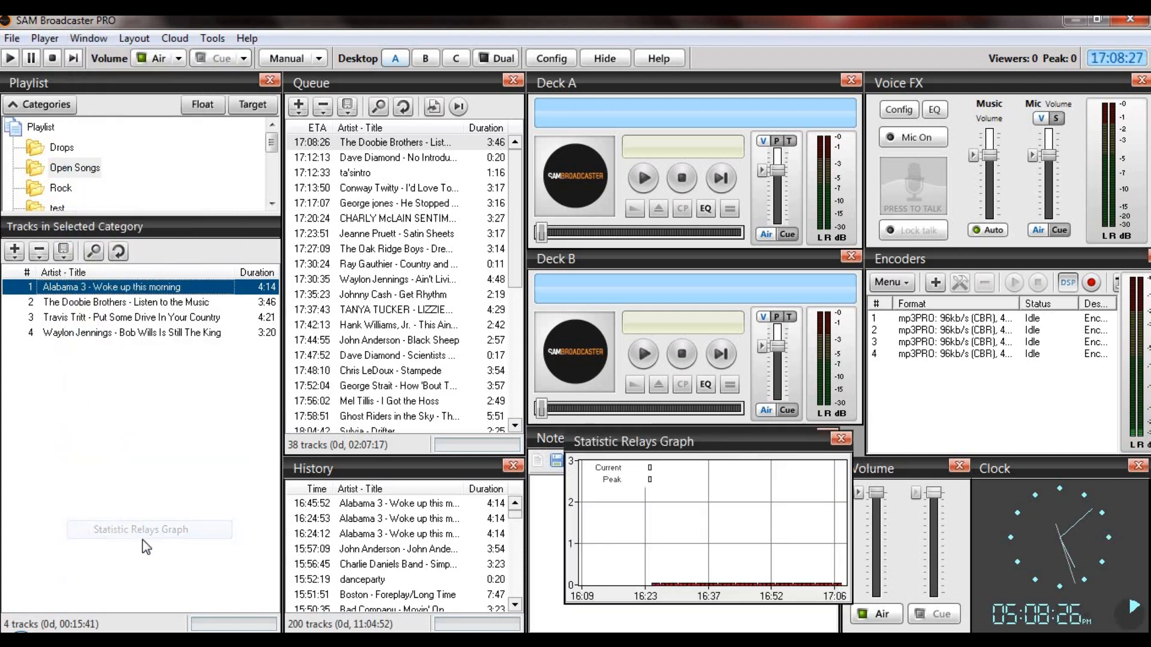
{"action": "left_click_drag", "start_coordinate": [695, 431], "coordinate": [679, 119]}
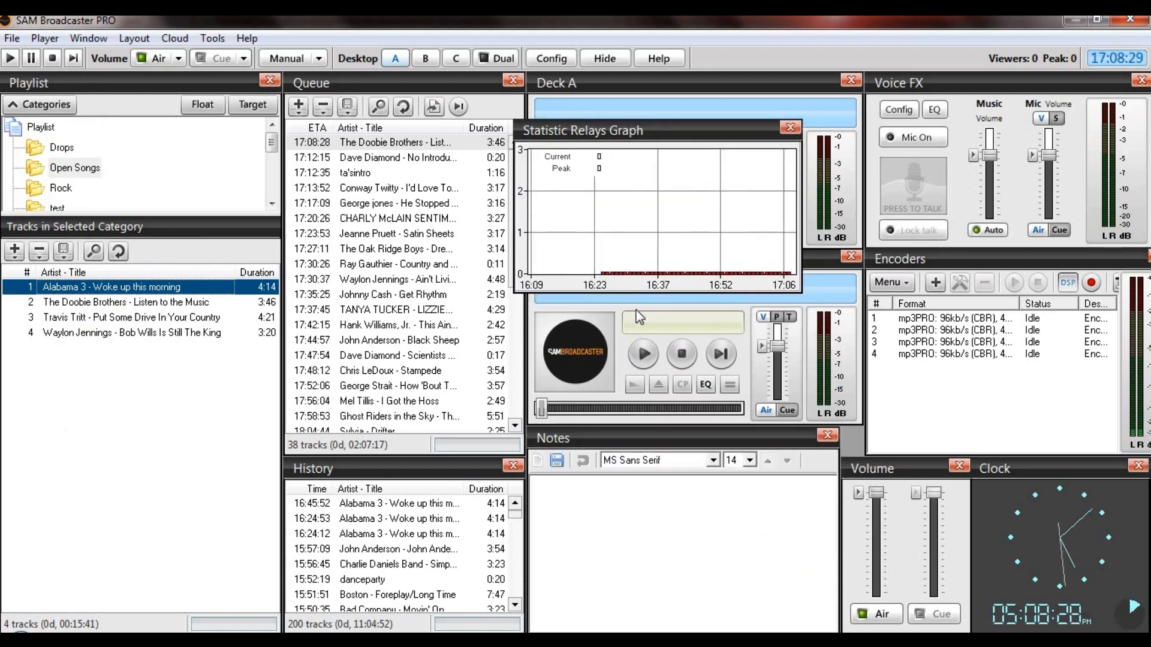
{"action": "left_click_drag", "start_coordinate": [635, 294], "coordinate": [671, 411]}
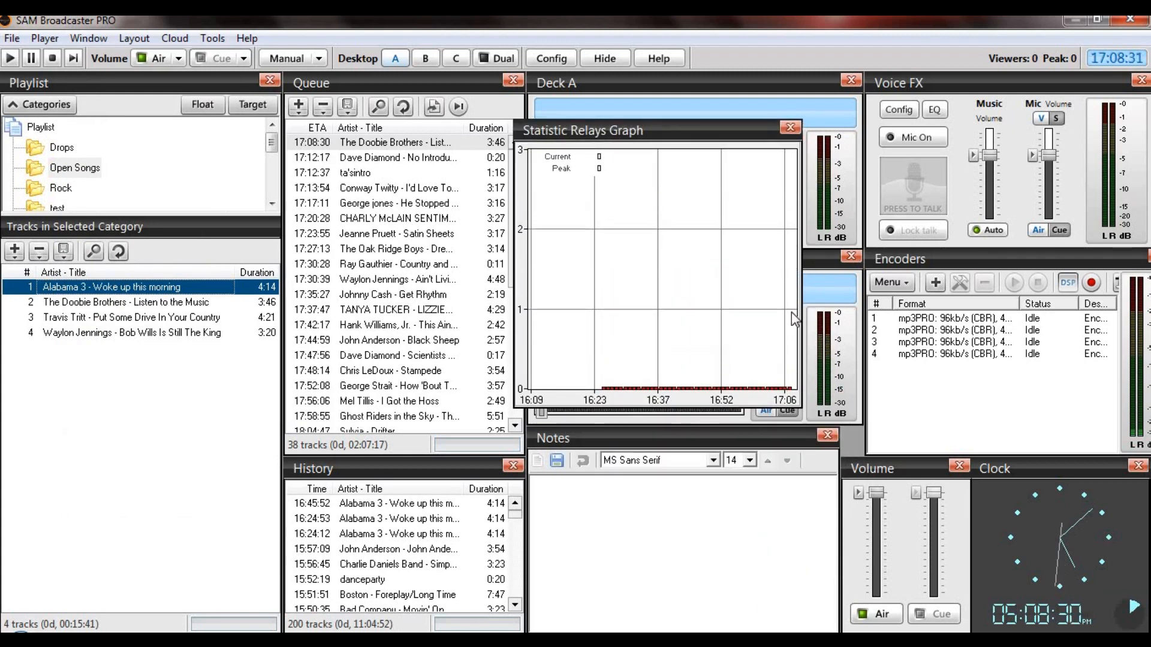
{"action": "left_click_drag", "start_coordinate": [801, 307], "coordinate": [1054, 307]}
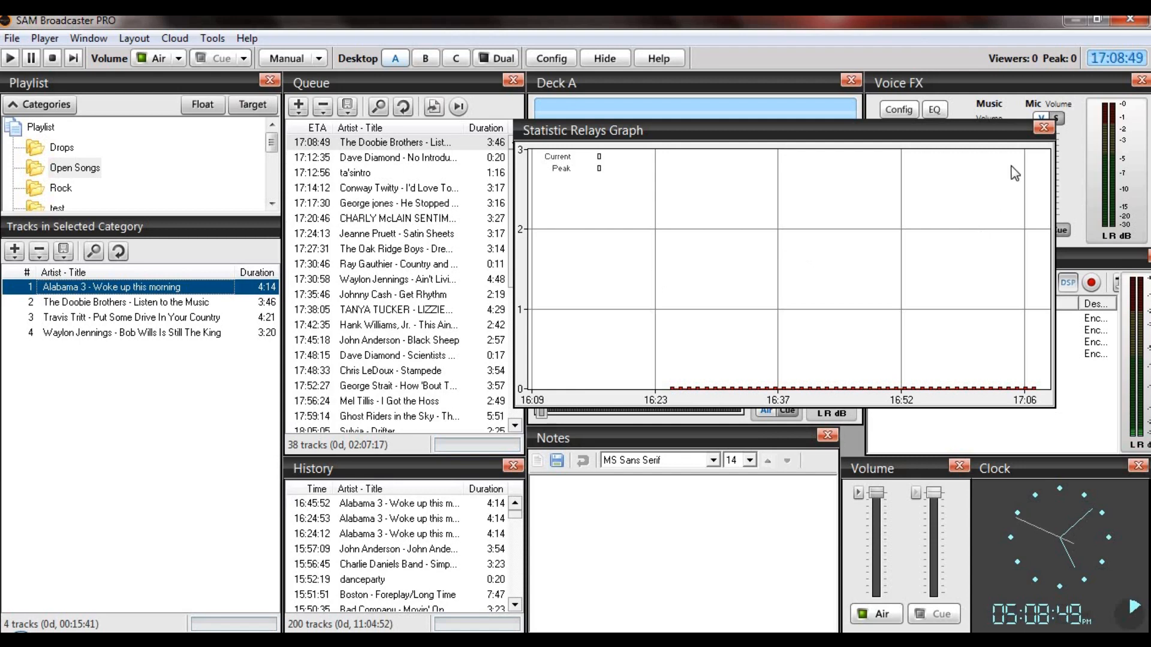
{"action": "left_click", "coordinate": [1043, 128]}
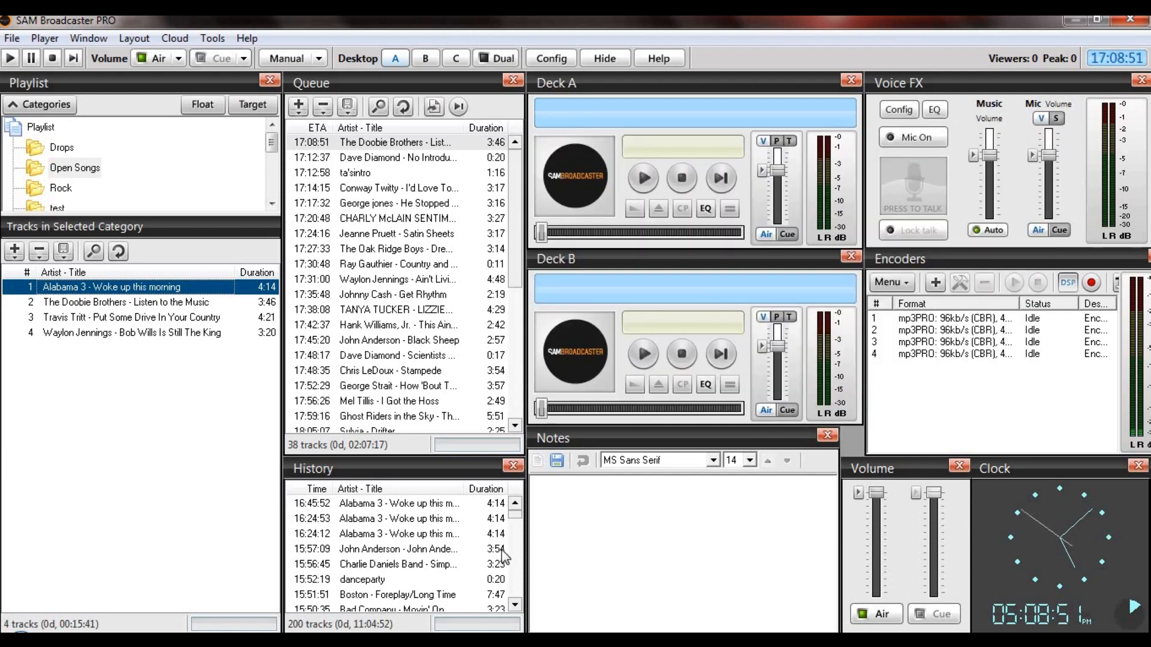